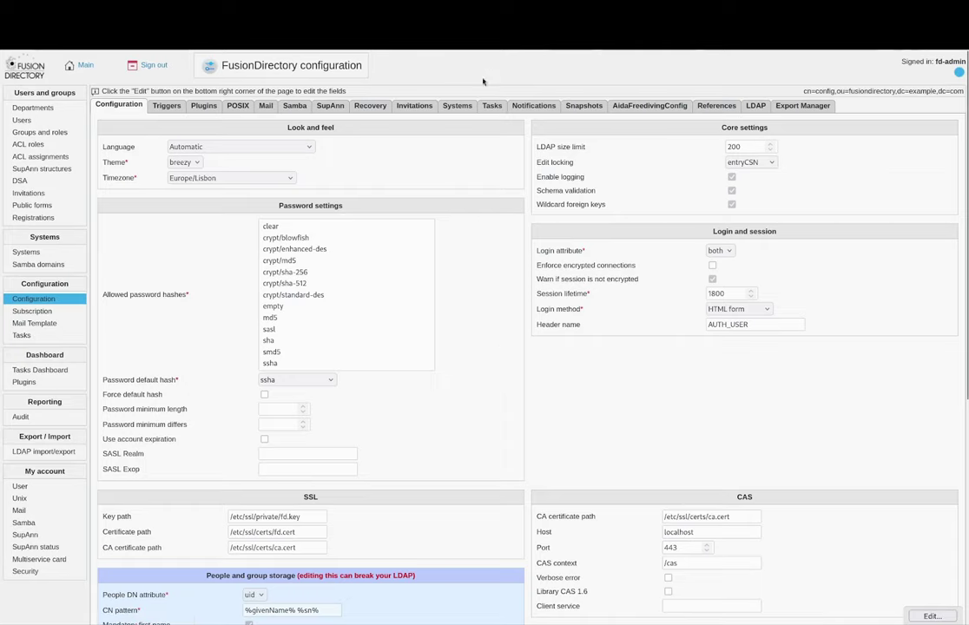
Review the Tasks and Notifications sections of the FusionDirectory configuration.
click(494, 106)
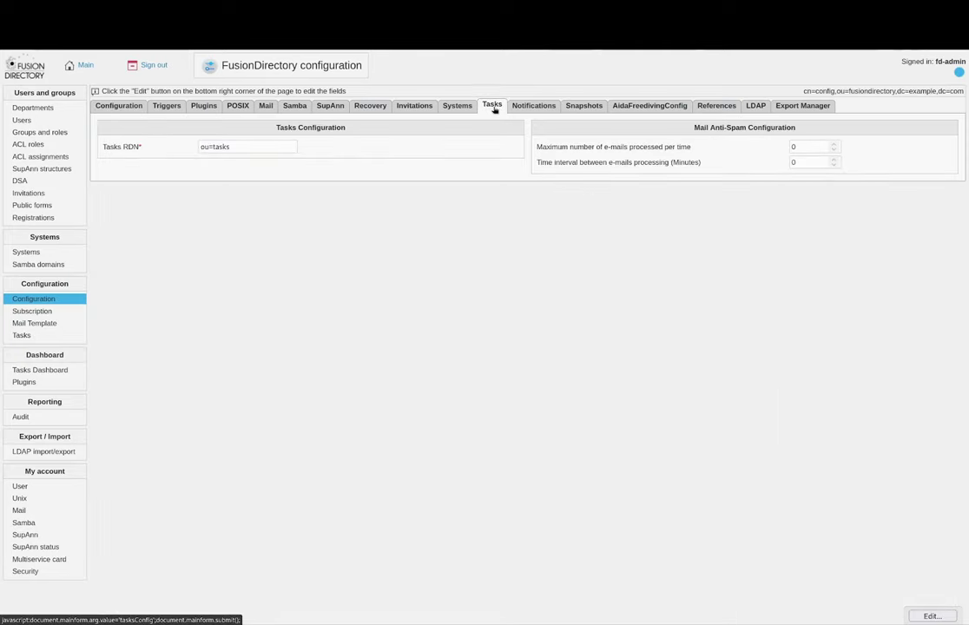
click(533, 105)
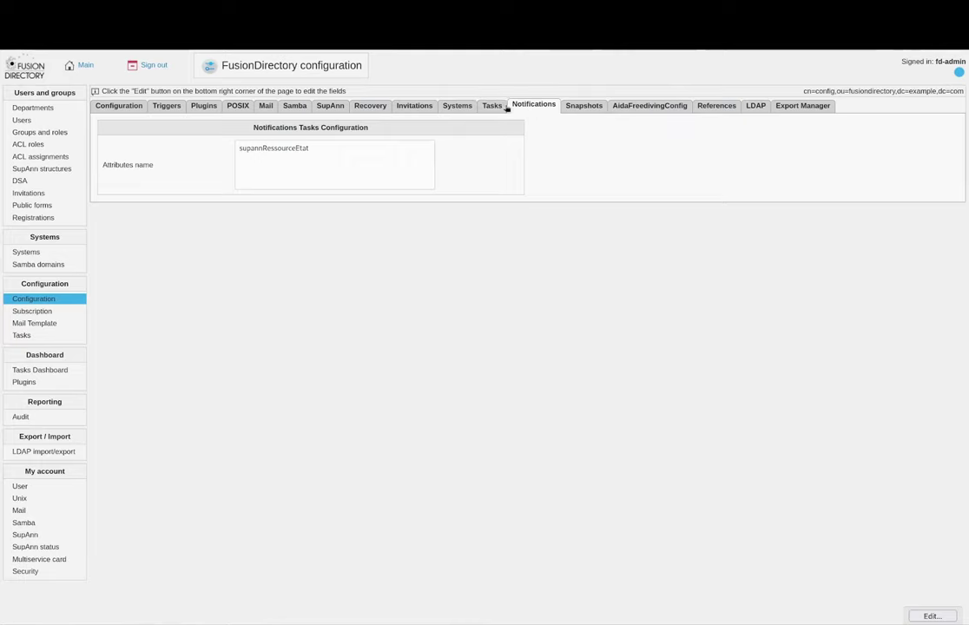
click(502, 107)
click(535, 106)
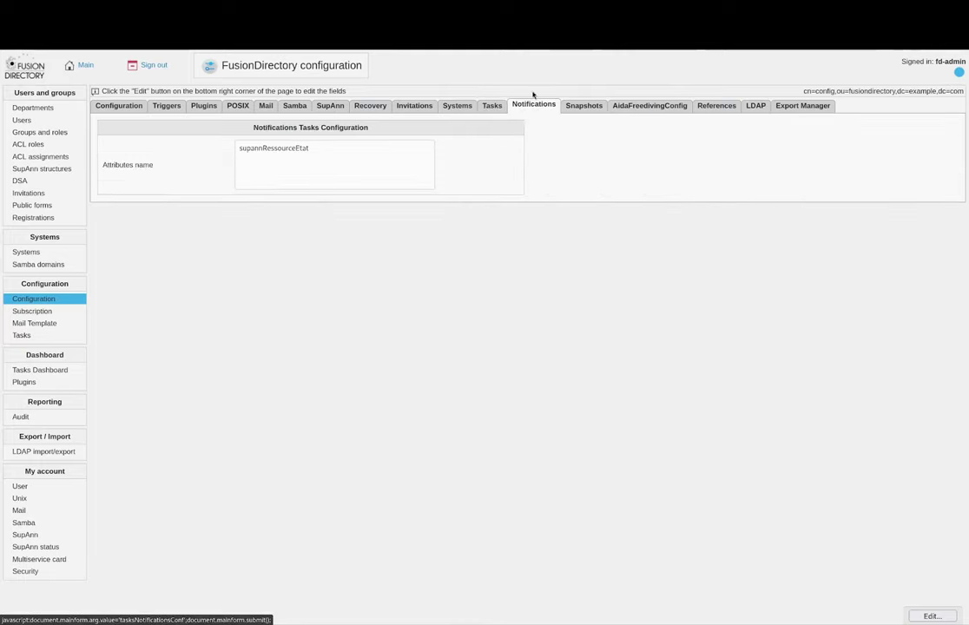
Open the notification task settings for editing, check the supannRessourceEtat attribute entry, and save the settings.
click(931, 616)
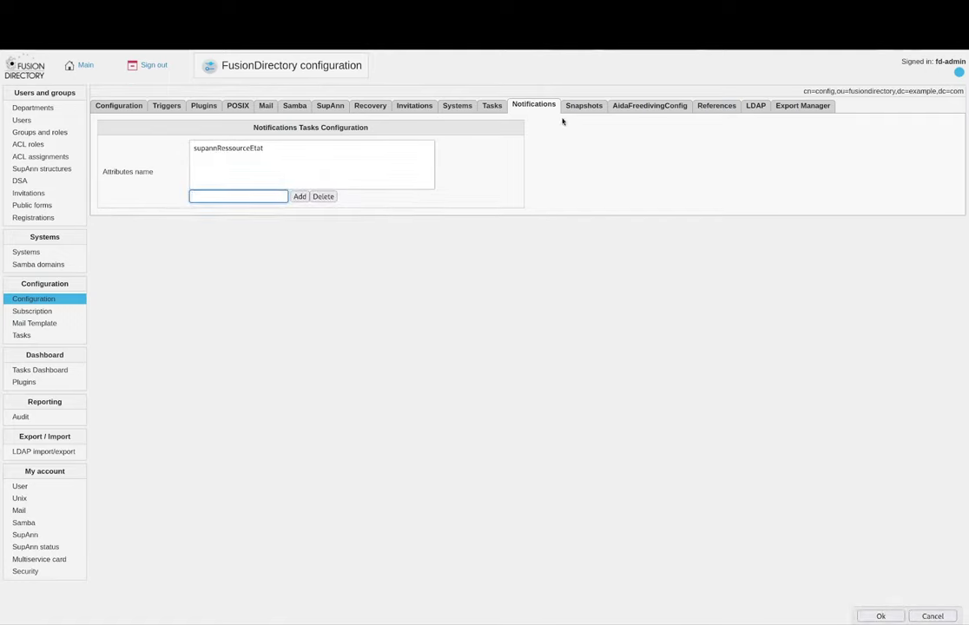
click(228, 149)
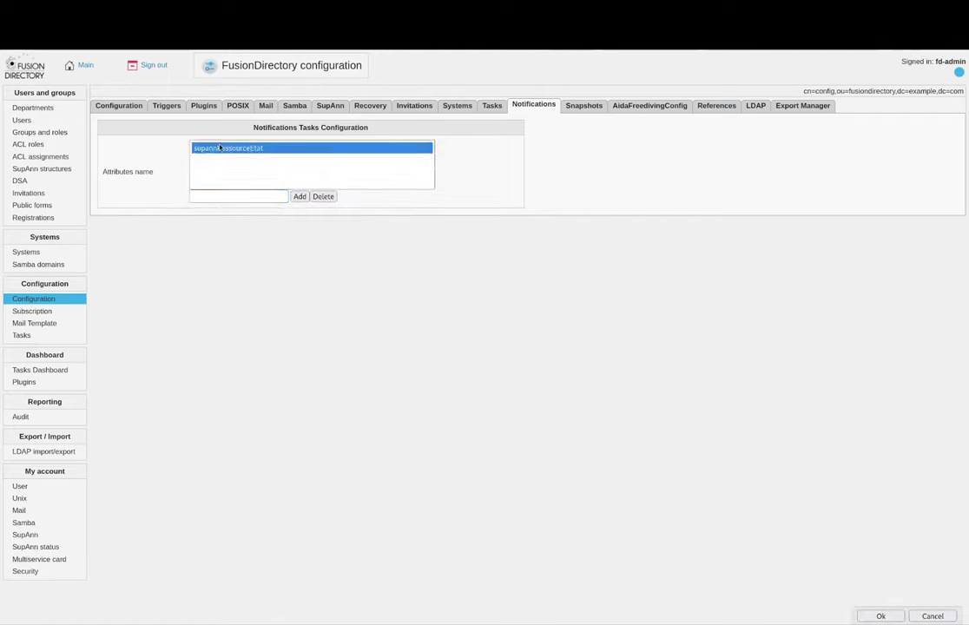
click(134, 177)
drag(102, 173, 155, 172)
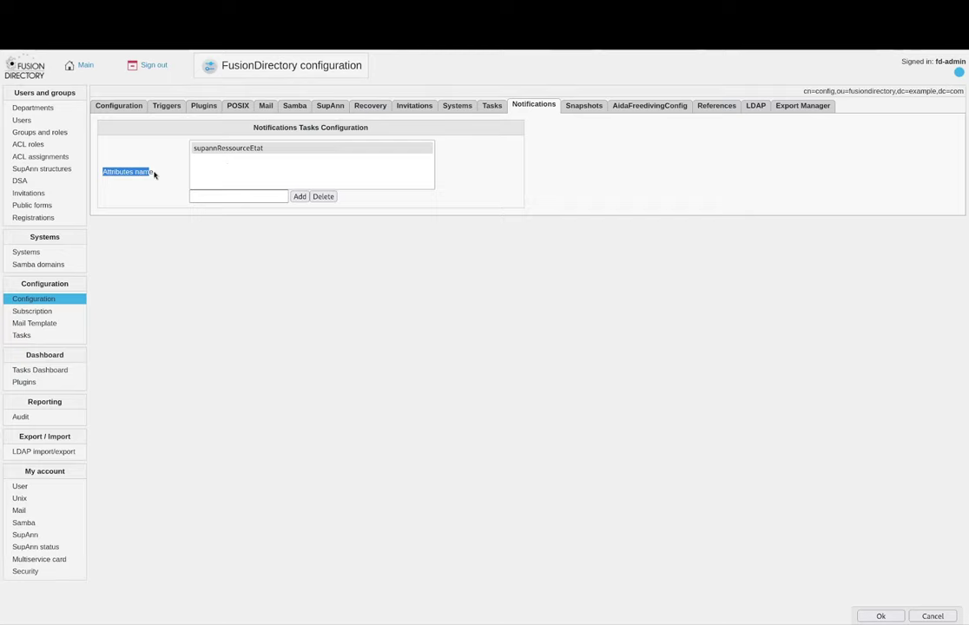
click(251, 198)
click(210, 149)
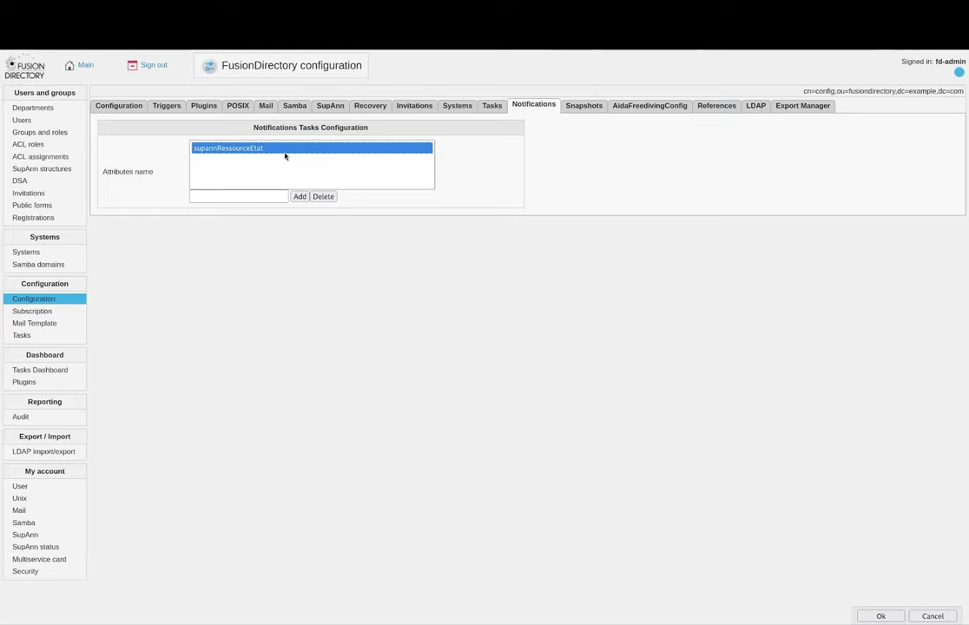
click(762, 278)
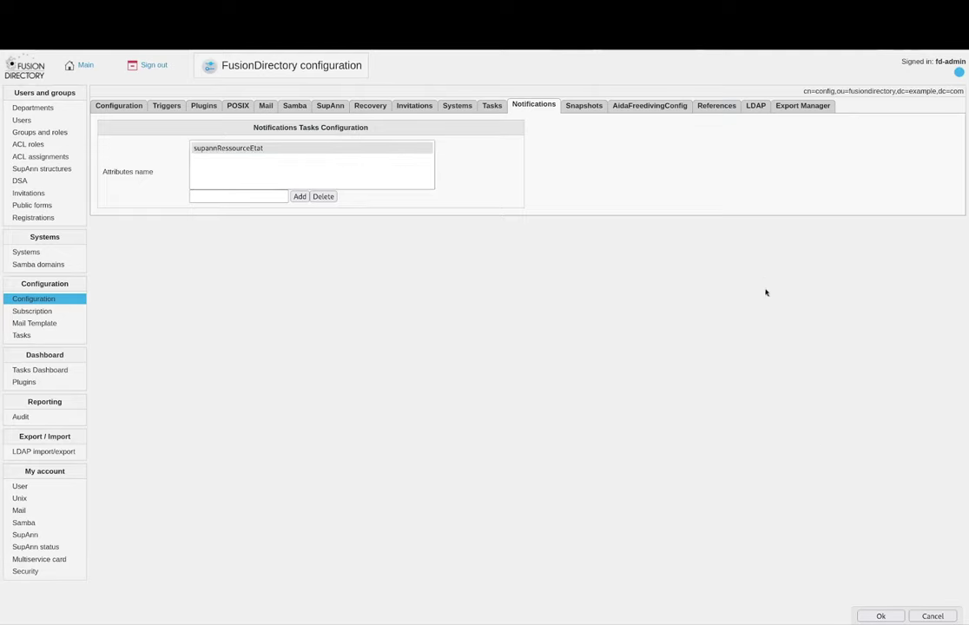
click(881, 617)
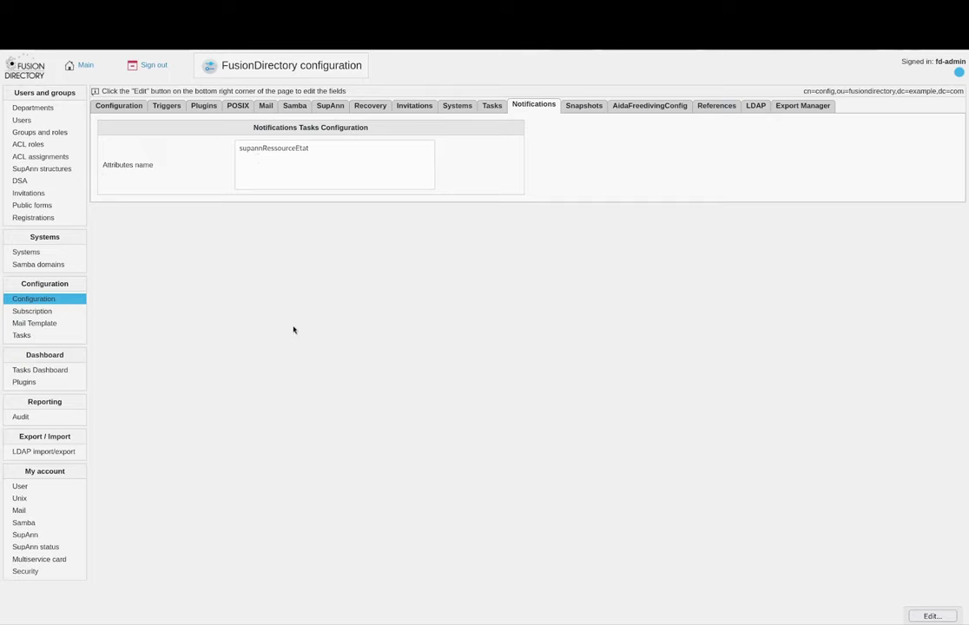
Create a new mail template and name it Notifications_mail_template.
click(24, 323)
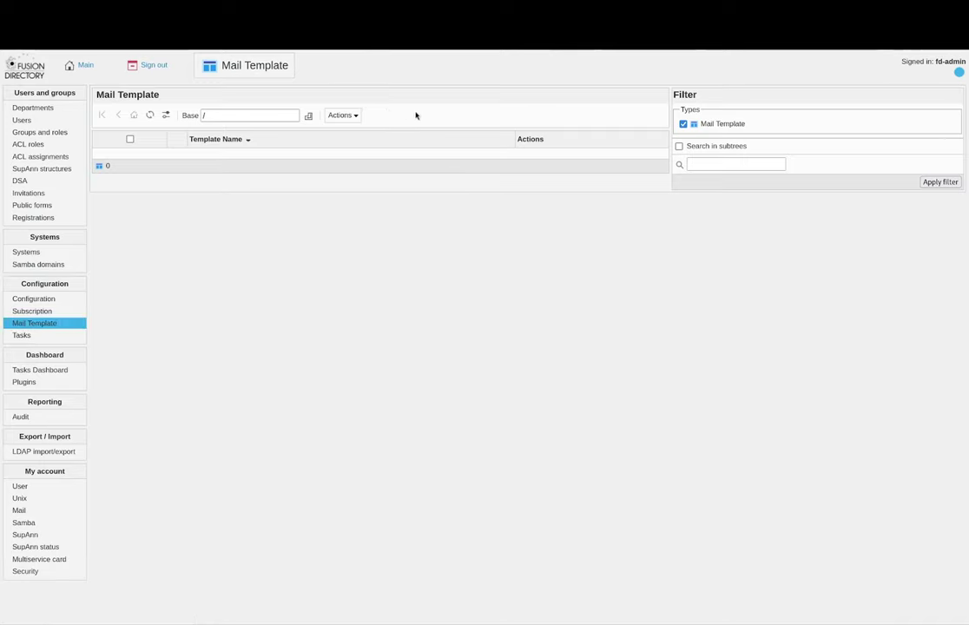
click(343, 115)
mouse_move(352, 129)
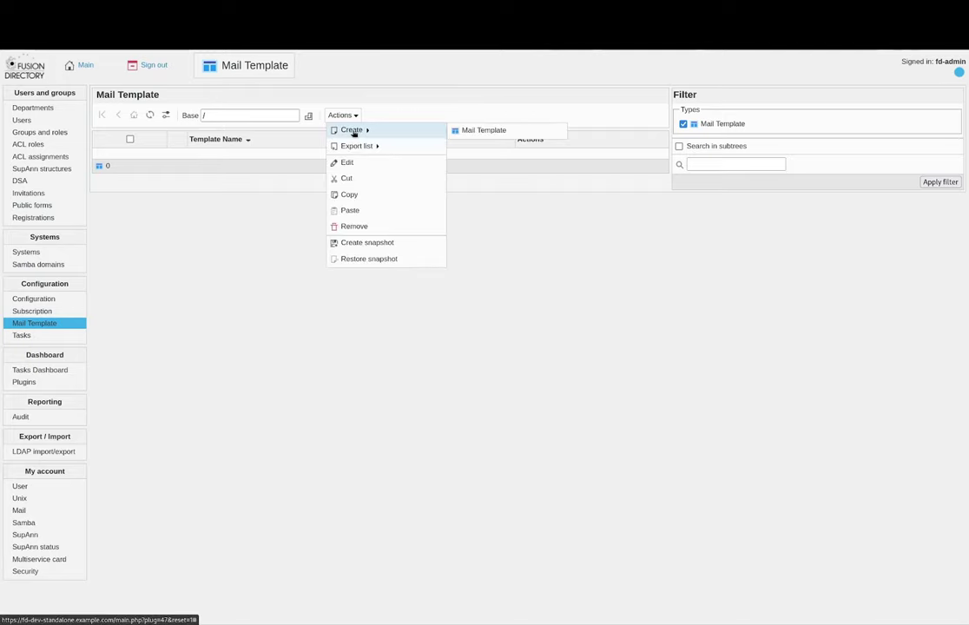
click(492, 135)
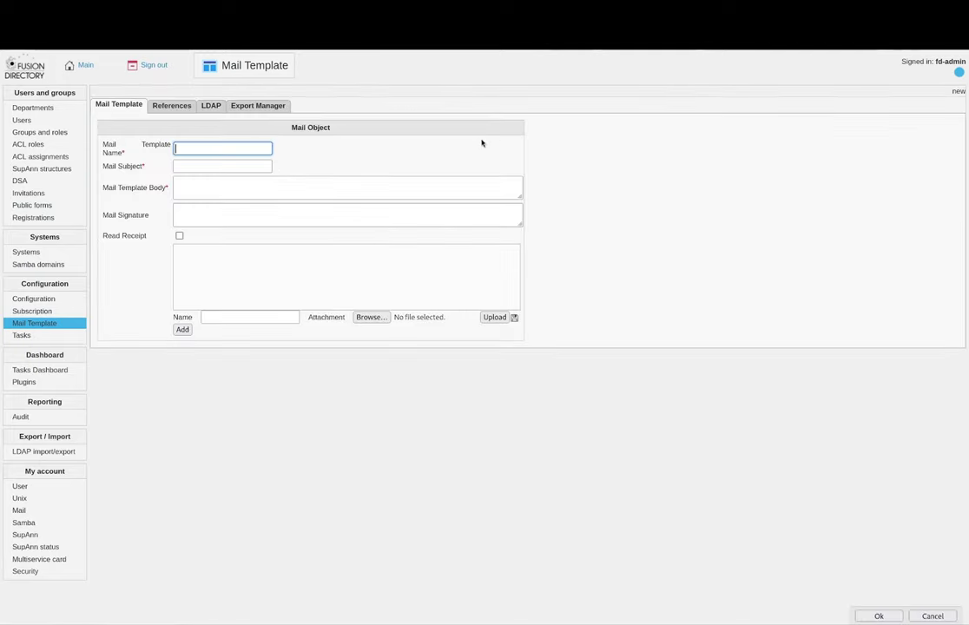
text(Notif)
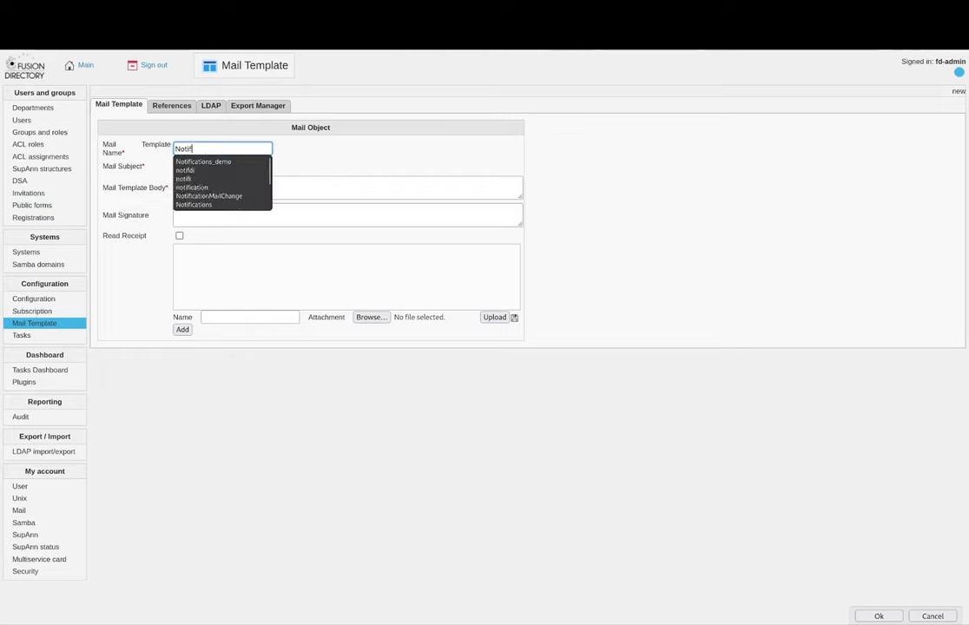
text(ications_mail_t)
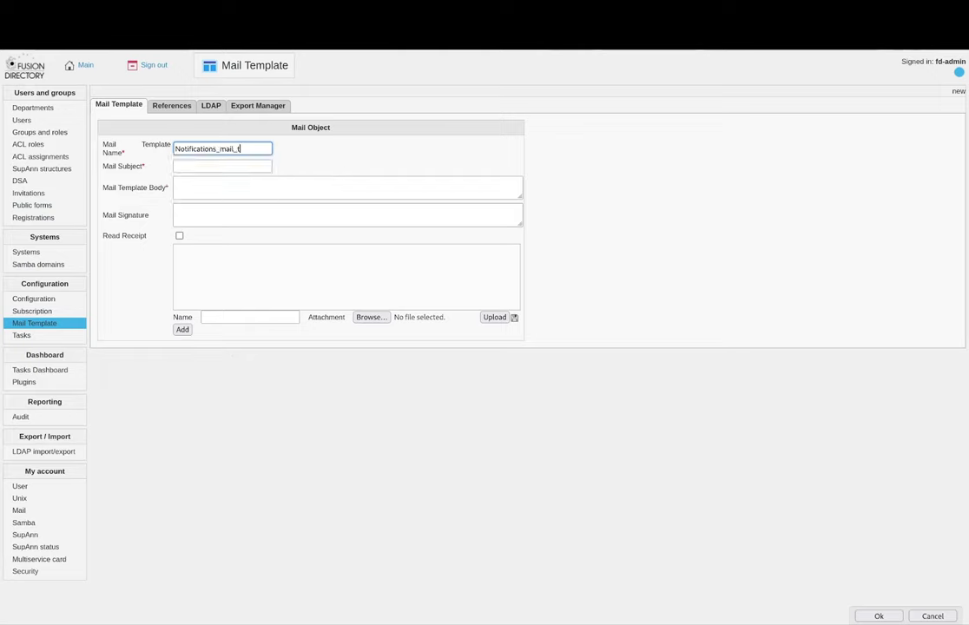
text(emplate)
Copy the template name Notifications_mail_template into the mail subject.
click(222, 166)
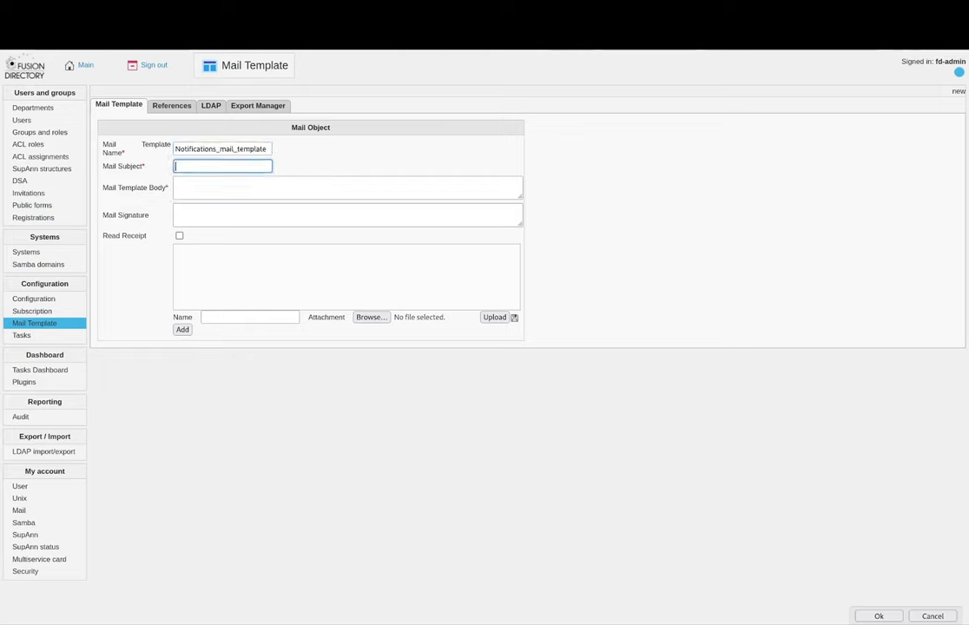
click(206, 150)
key(ctrl+a)
key(ctrl+c)
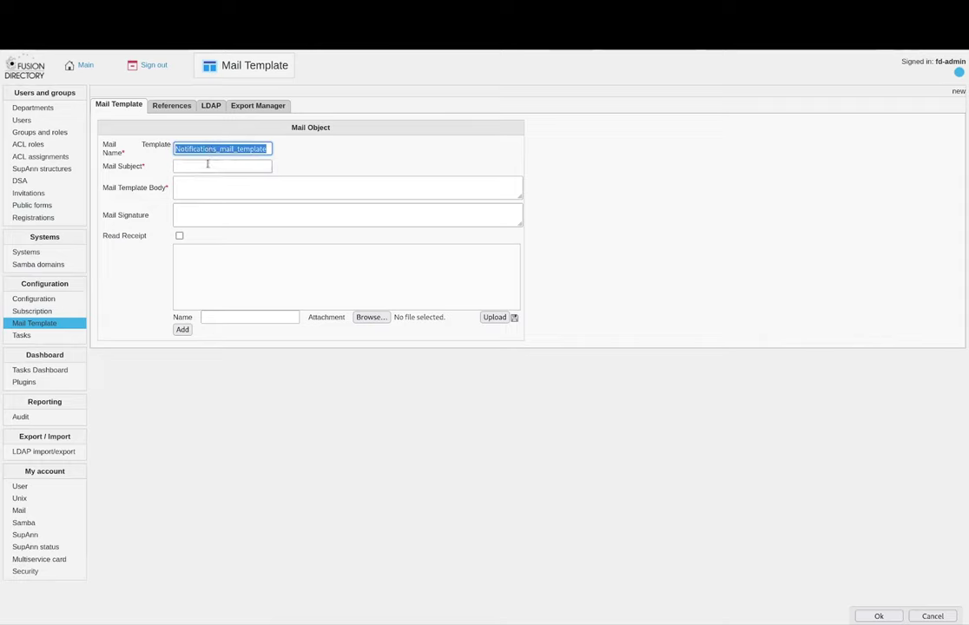
click(208, 164)
key(ctrl+v)
Enter "Test" as the template body and "Test - Notifications." as the signature, and save the mail template.
click(231, 192)
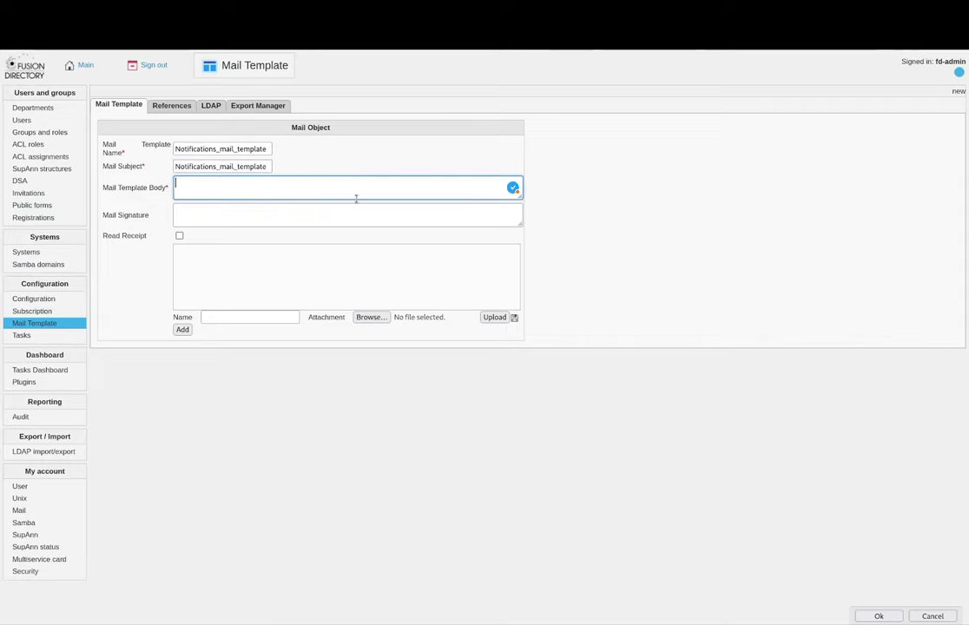
text(Test)
key(Tab)
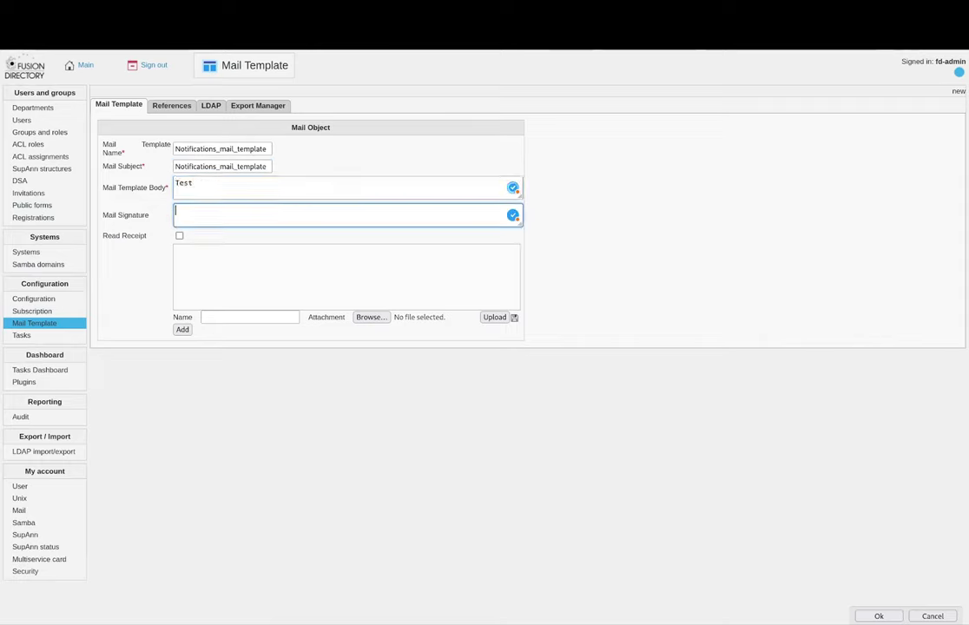
text(Test - Notifications.)
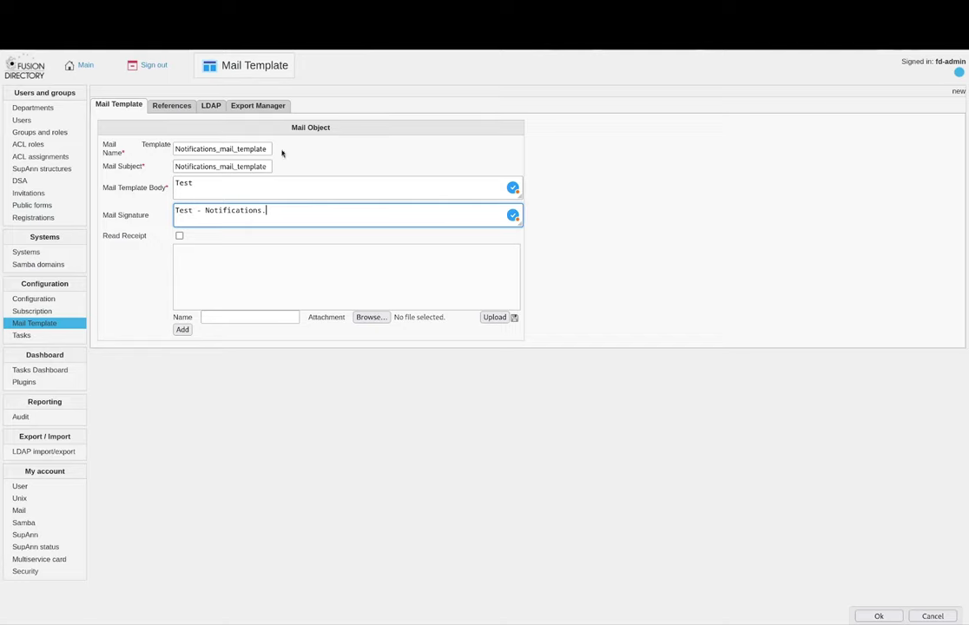
click(879, 615)
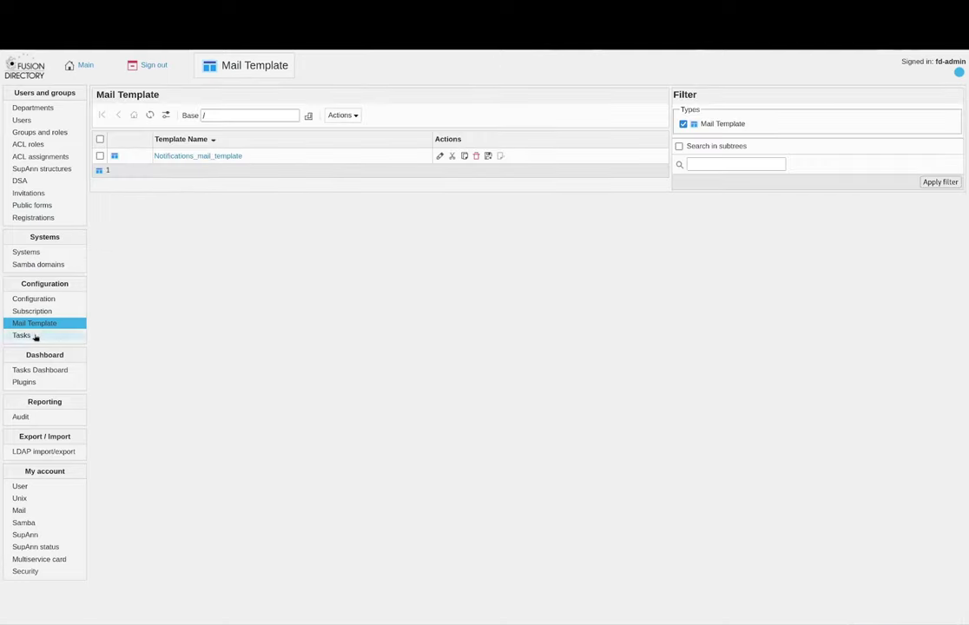
Create a new task named Notifications_task_demo and activate its subtasks.
drag(17, 284, 71, 289)
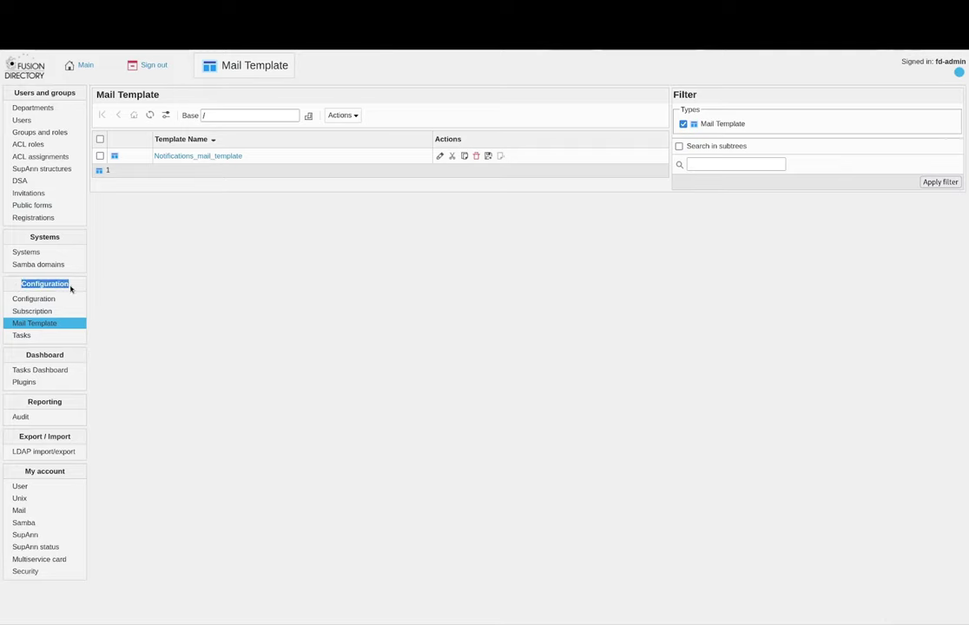
click(21, 336)
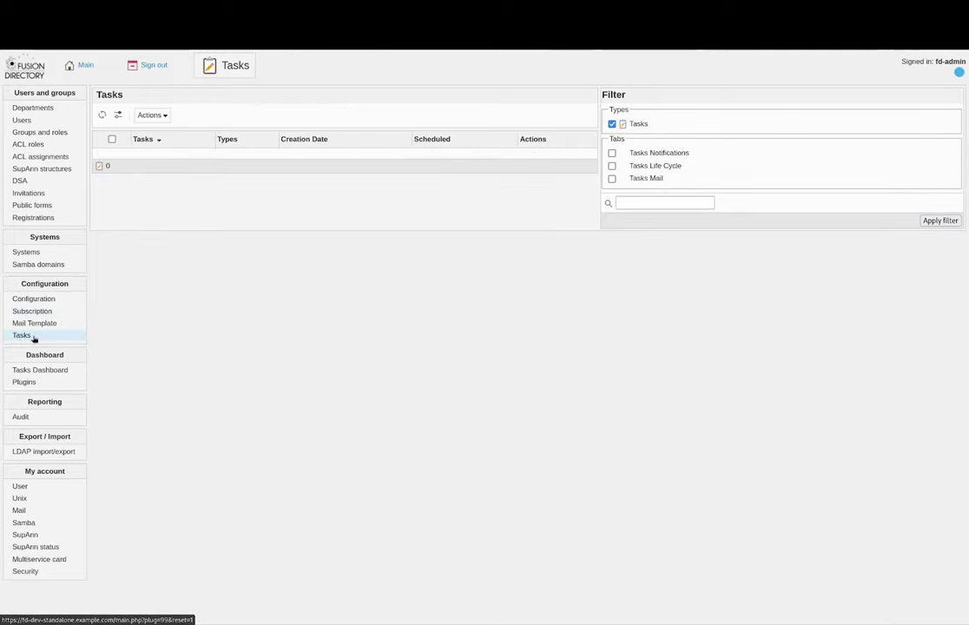
click(153, 116)
mouse_move(164, 132)
click(290, 131)
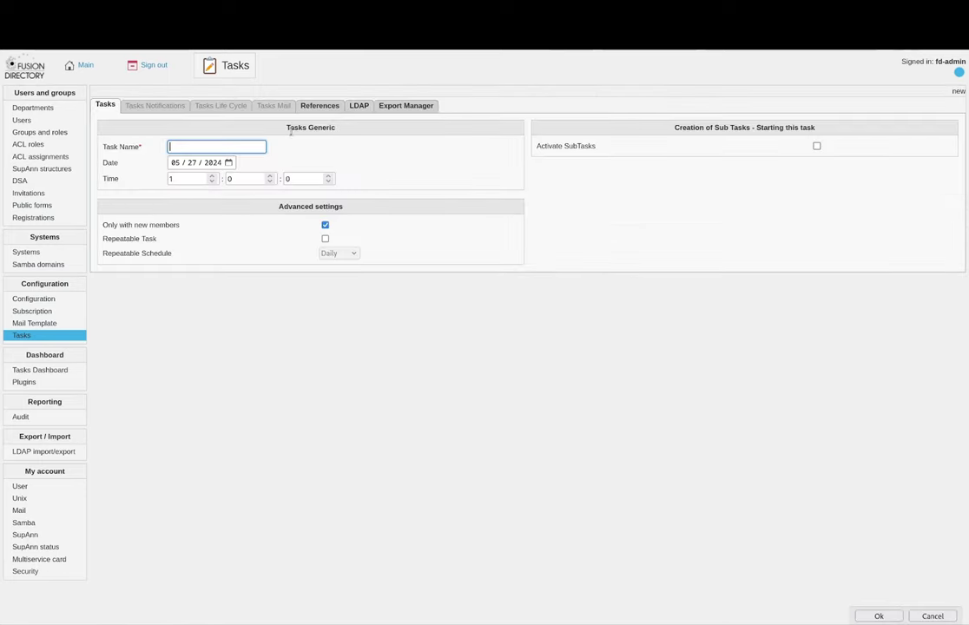
click(249, 145)
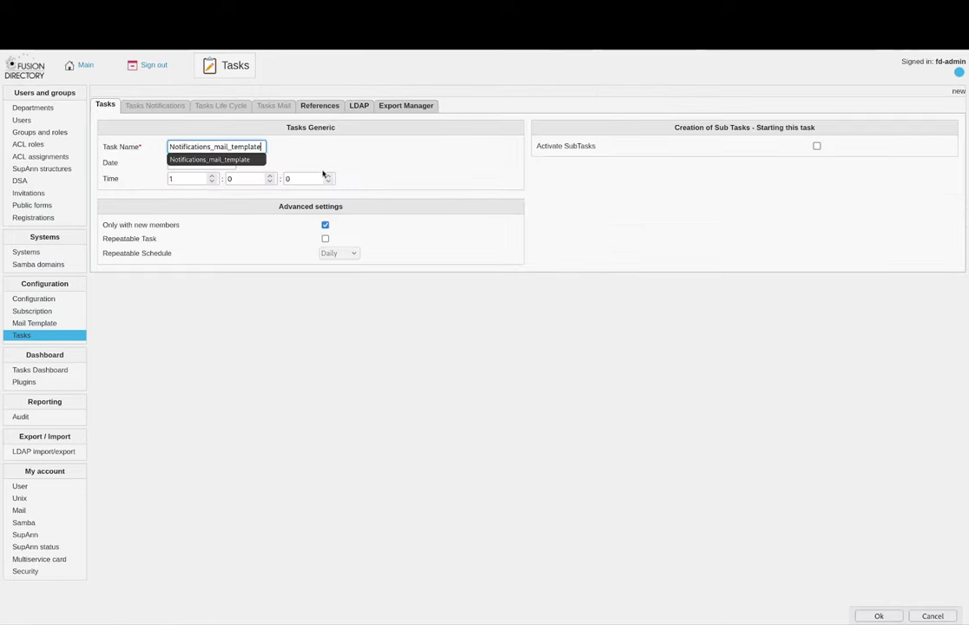
click(195, 158)
drag(243, 148, 296, 151)
text(t)
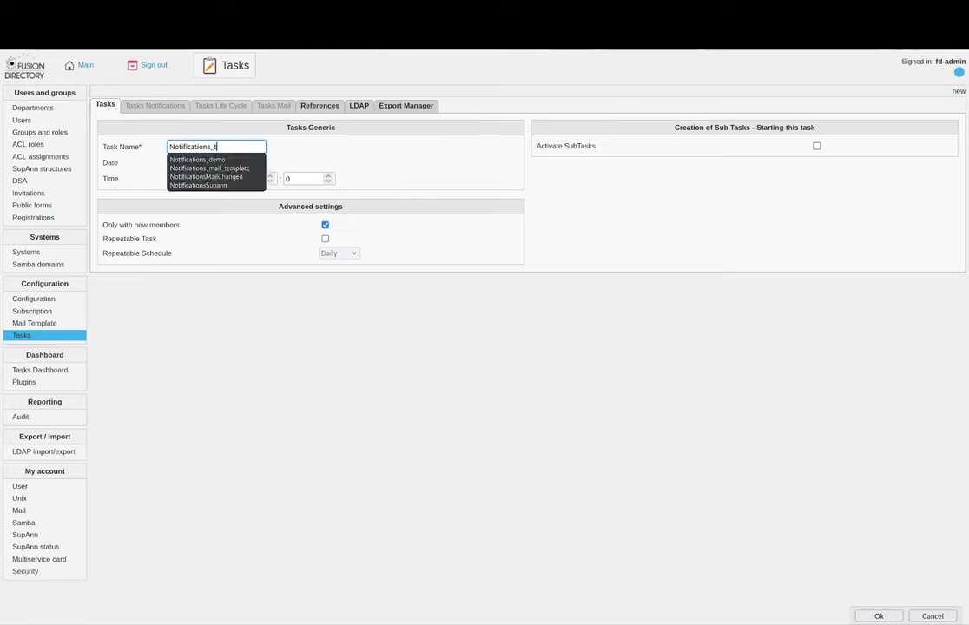
text(ask_demo)
key(ctrl+a)
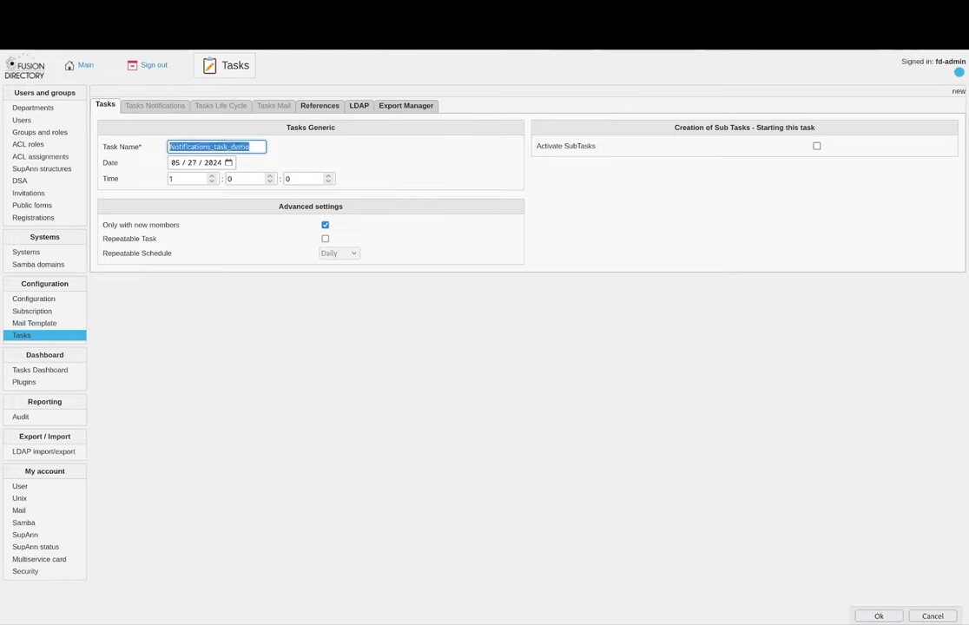
click(726, 212)
click(816, 147)
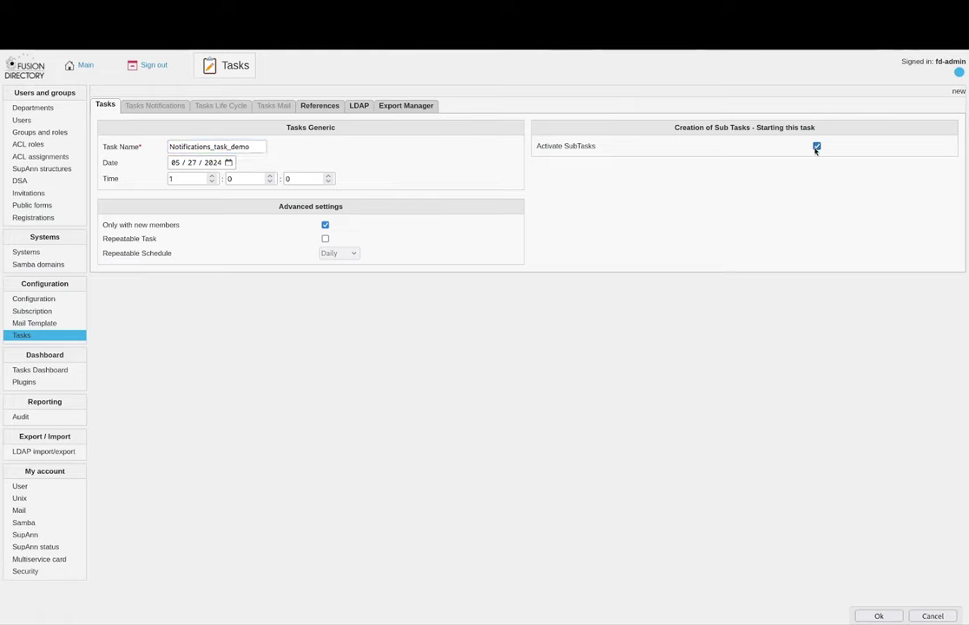
Disable the new-members-only restriction and make the task repeatable on an hourly schedule.
click(324, 224)
click(325, 239)
drag(132, 240, 173, 242)
click(273, 277)
click(339, 254)
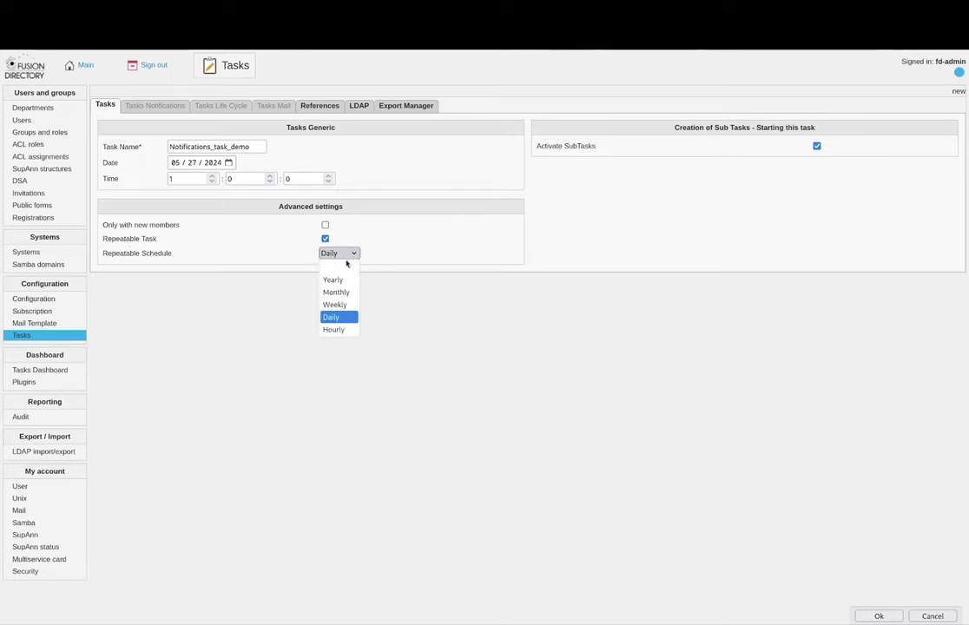
click(339, 331)
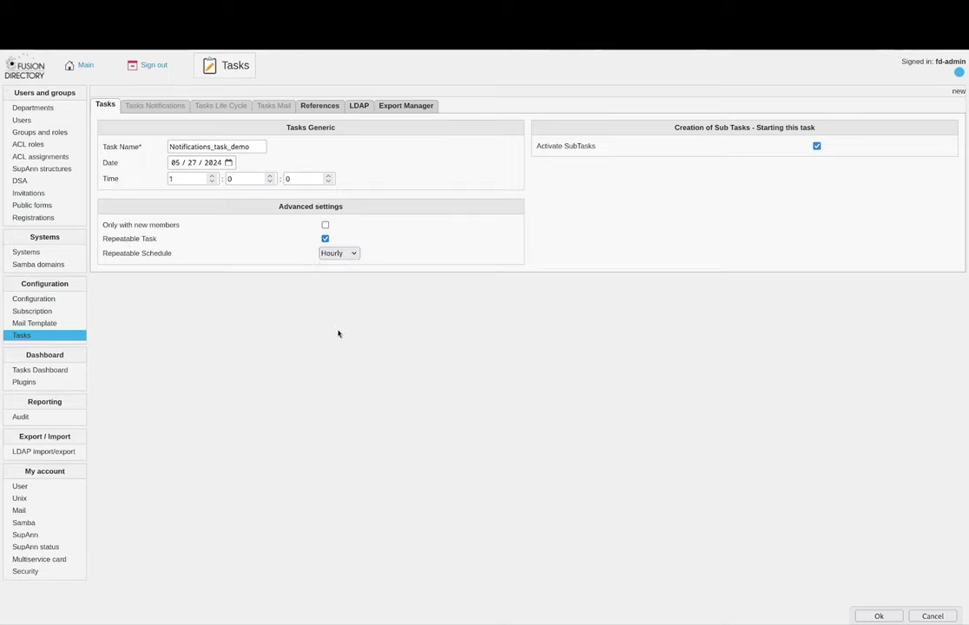
Enable notification settings for the task and add supannRessourceEtat to its list of notified attributes.
click(146, 107)
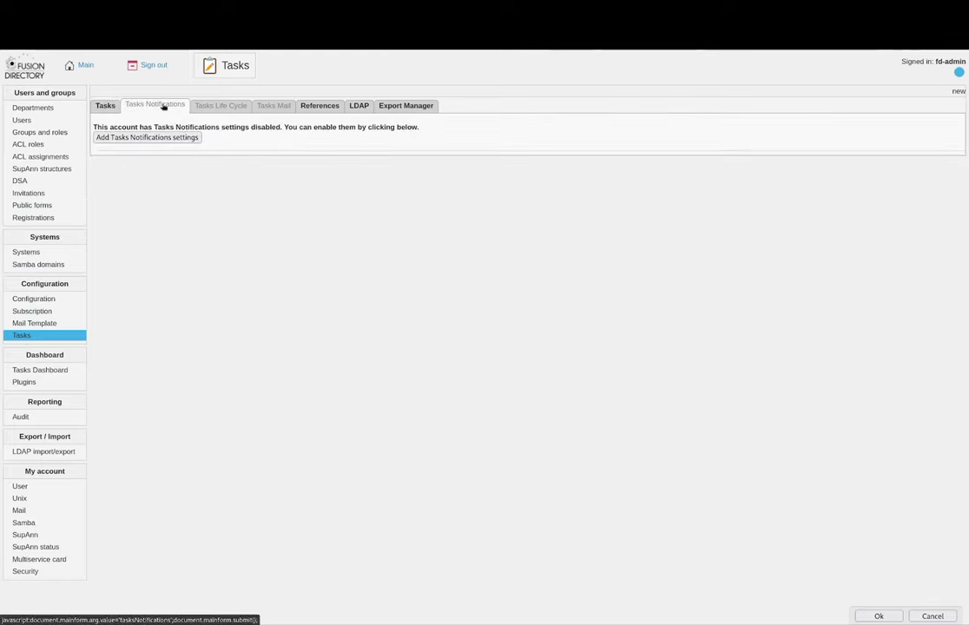
click(130, 139)
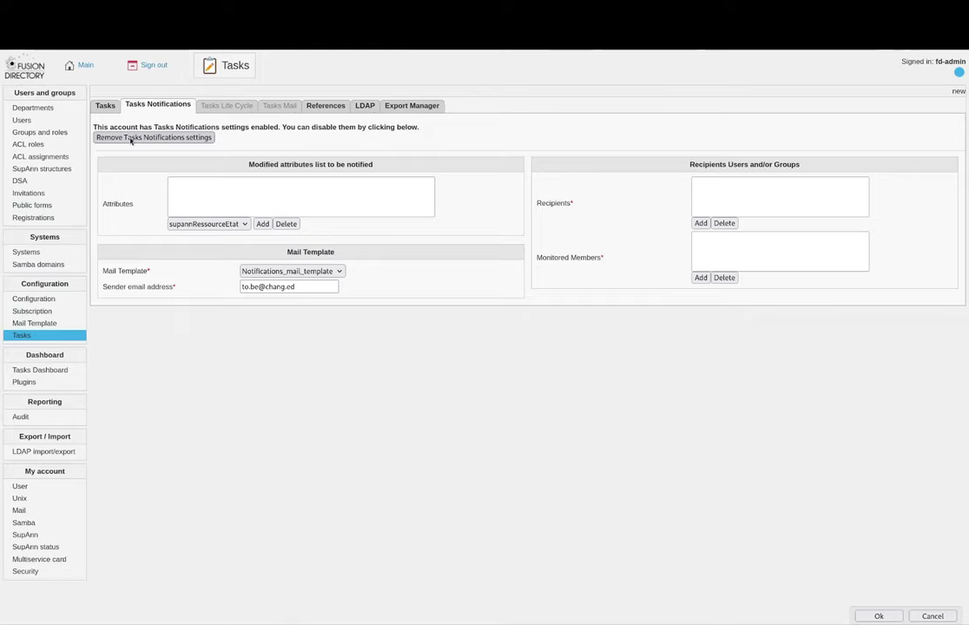
click(207, 223)
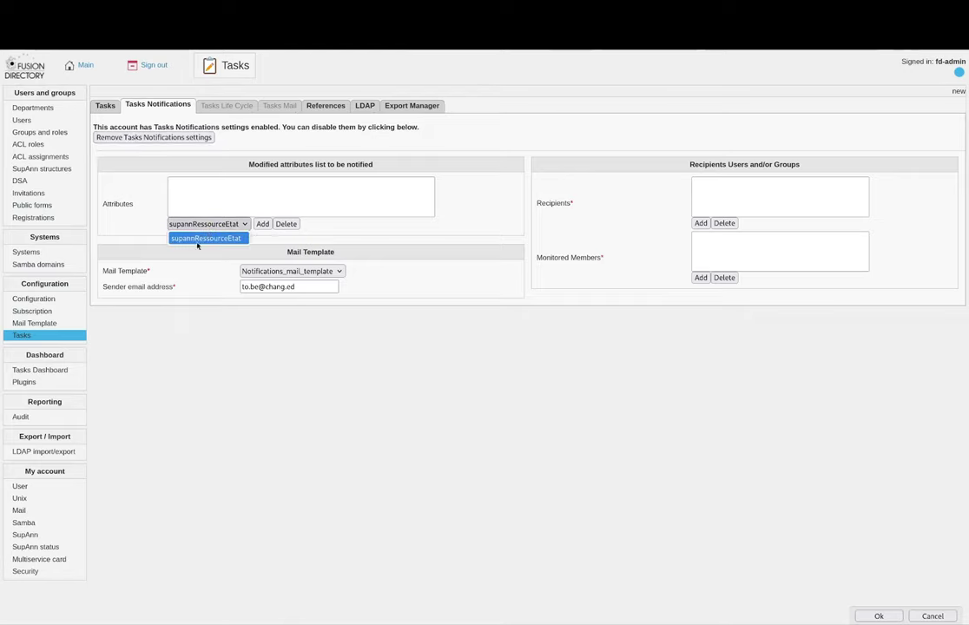
click(206, 238)
click(263, 224)
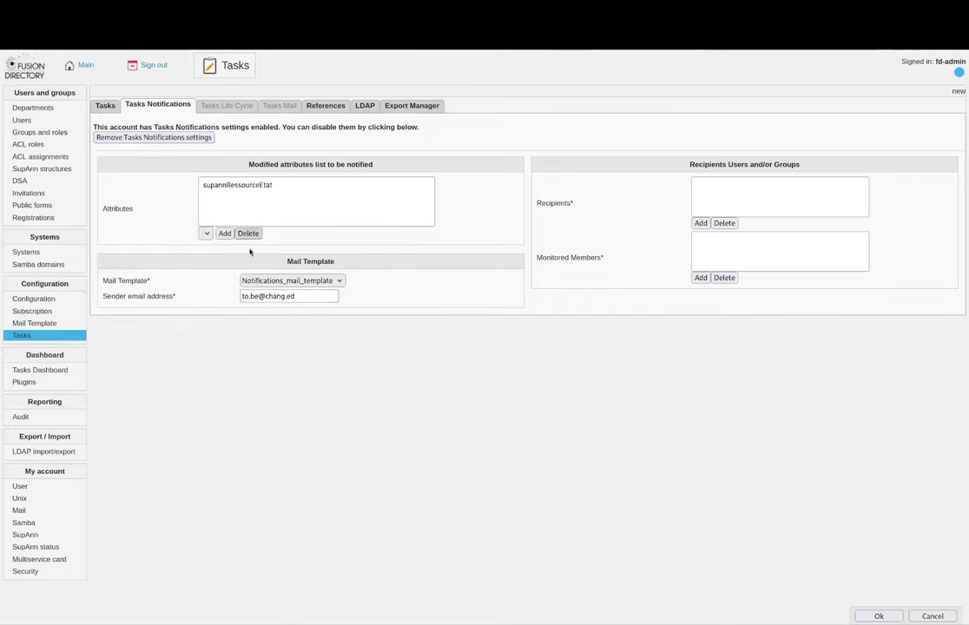
Replace the notification task's sender email address with the suggested no-reply address on the Zimbra example domain.
click(295, 297)
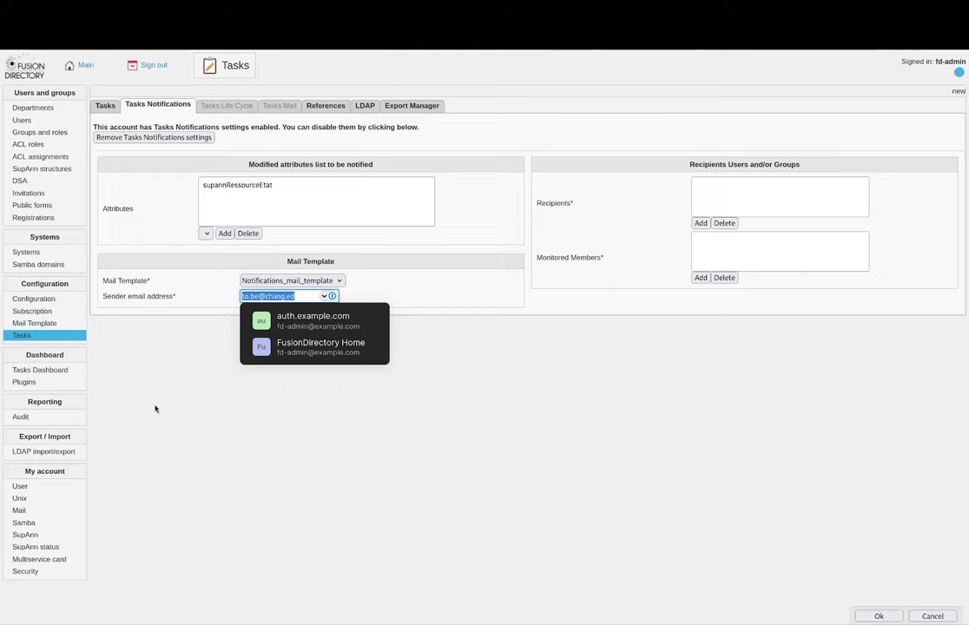
key(BackSpace)
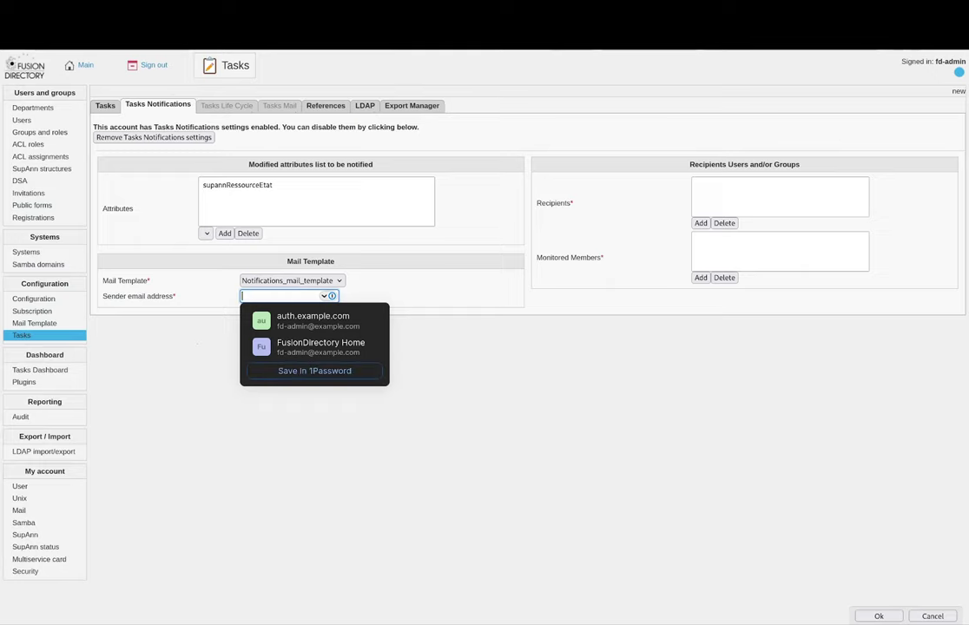
text(no)
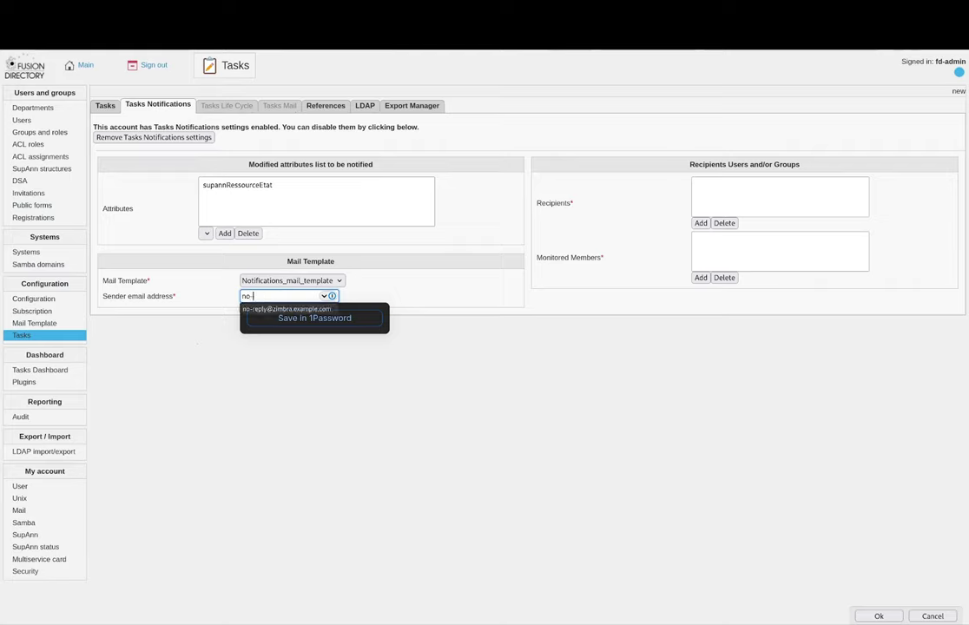
text(-)
click(287, 309)
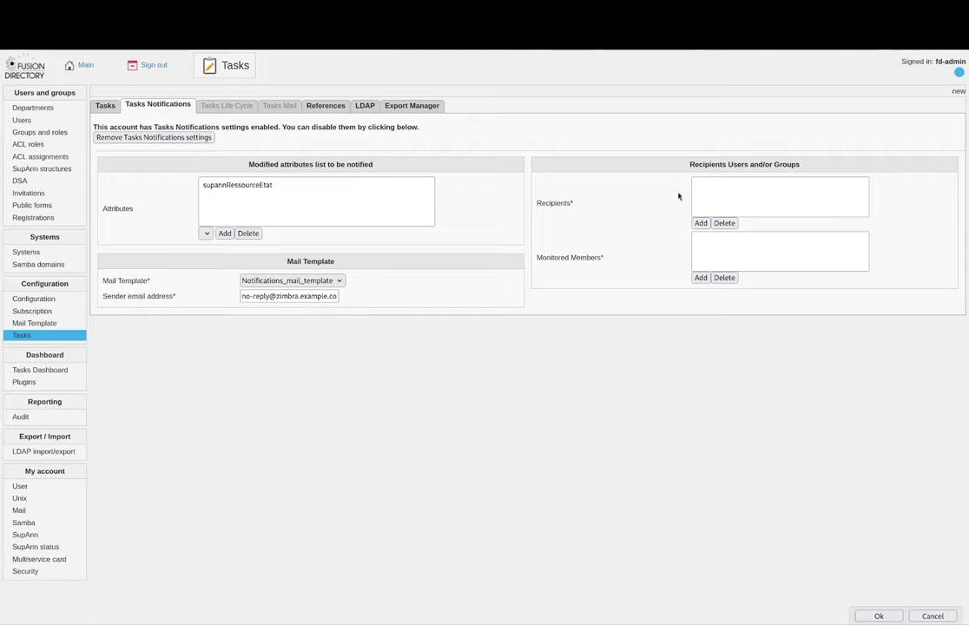
Add the adminZimbra user as a recipient of the task's notifications.
click(701, 223)
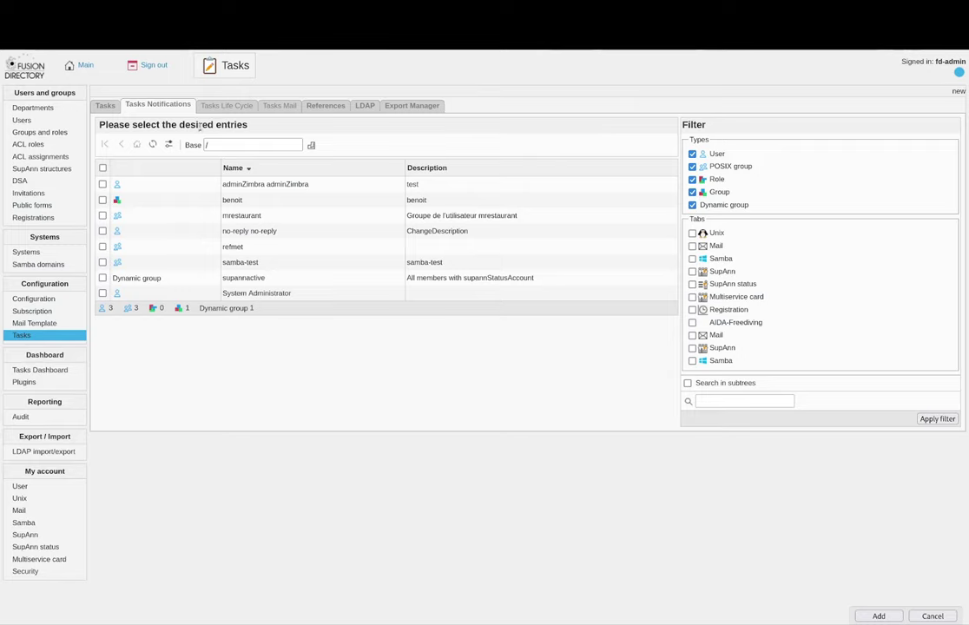
click(103, 185)
click(879, 615)
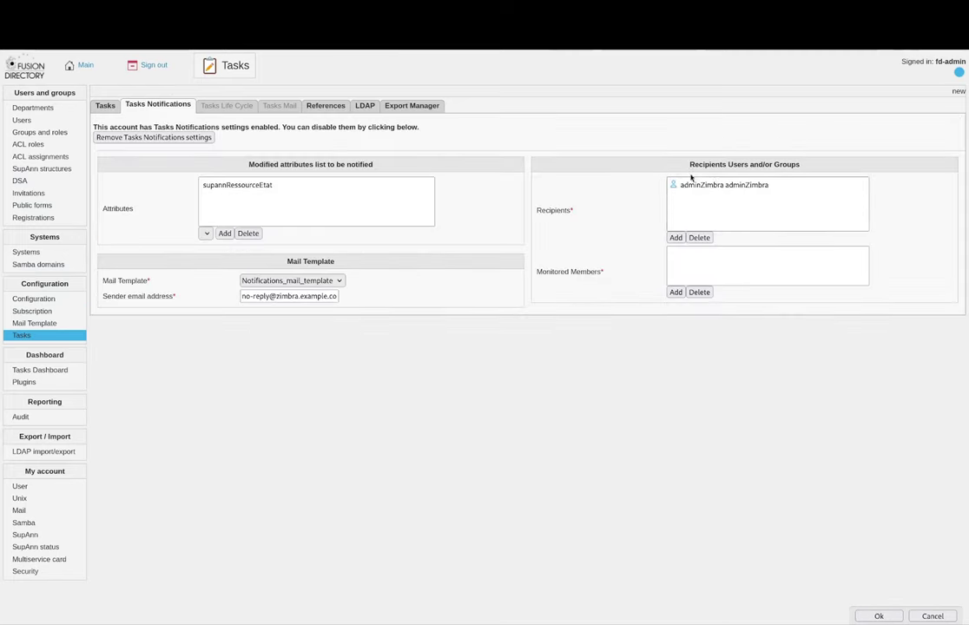
Add only the dynamic group supannactive to the task's monitored members.
drag(537, 272, 603, 281)
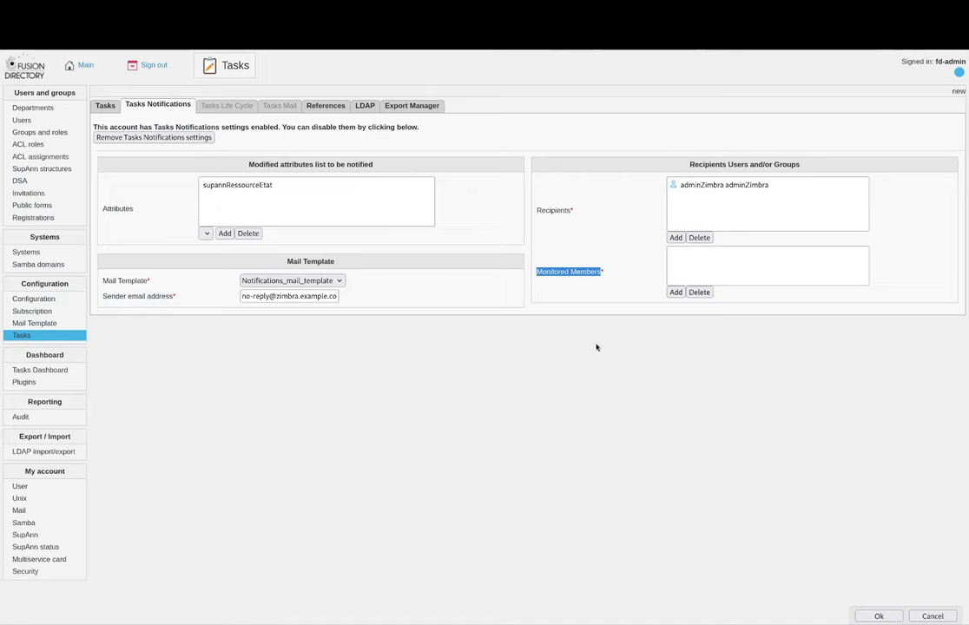
click(677, 293)
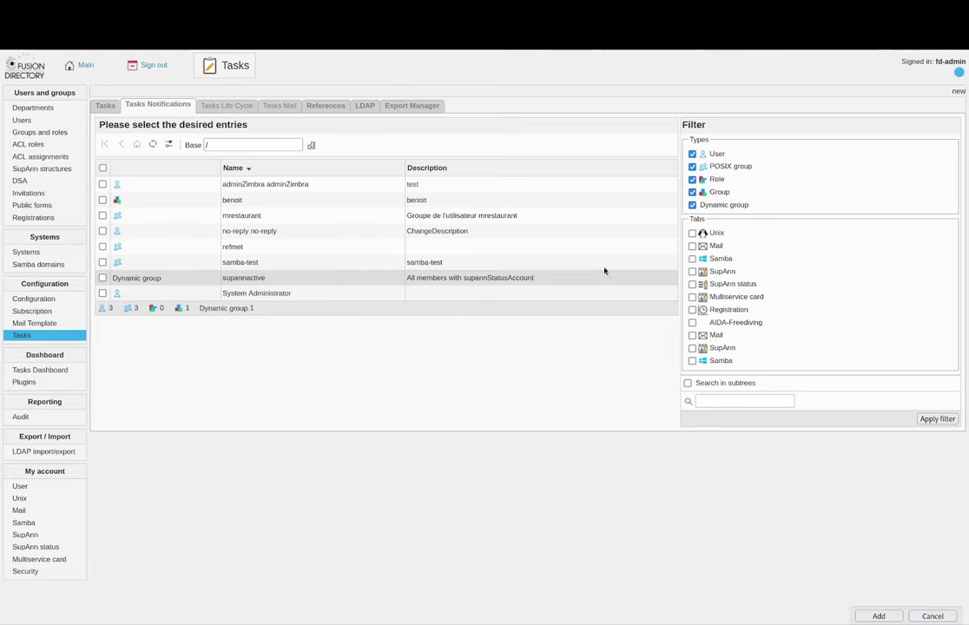
click(102, 278)
click(103, 215)
click(103, 231)
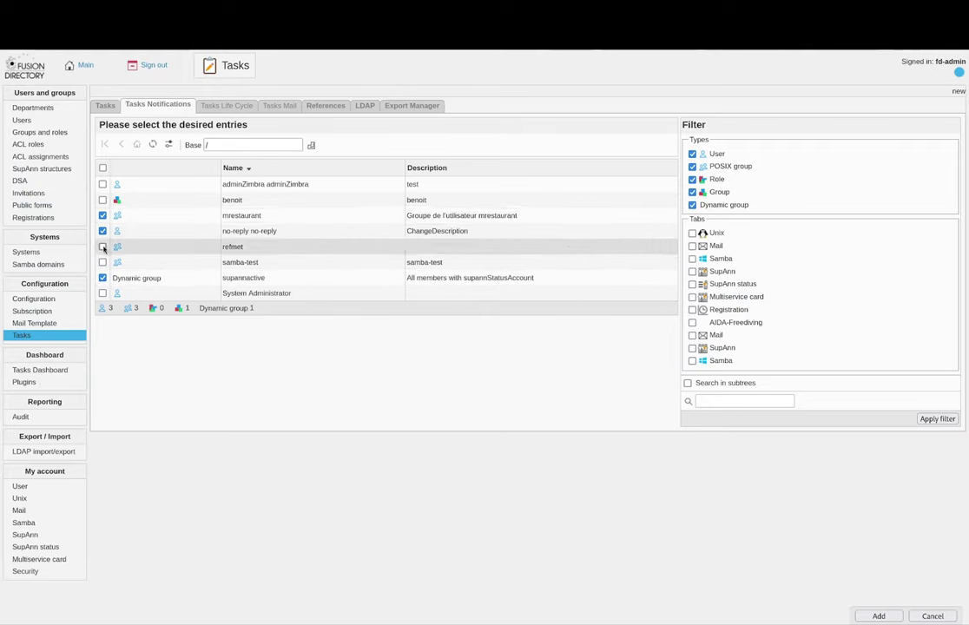
click(102, 231)
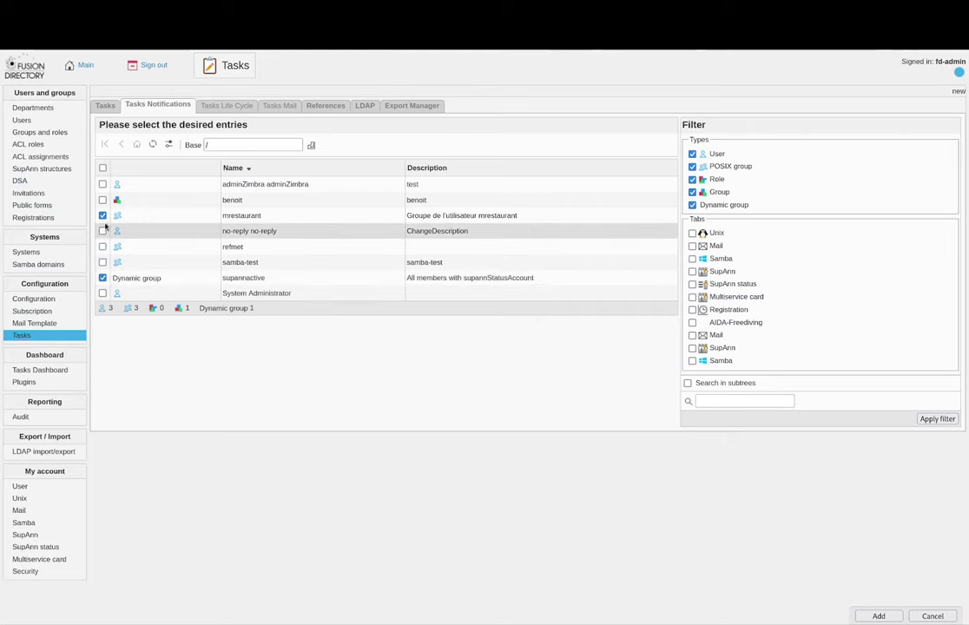
click(102, 215)
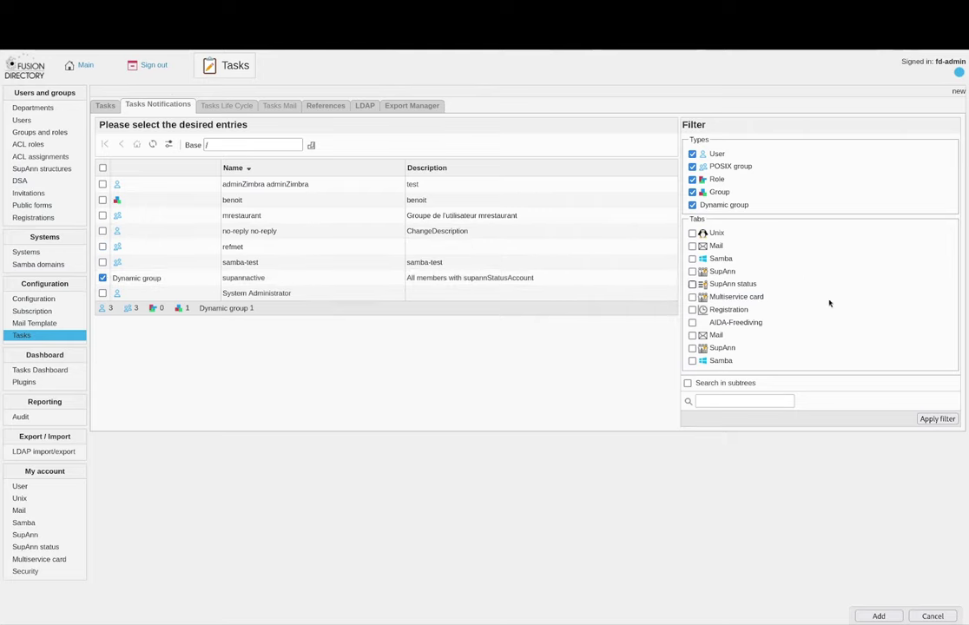
click(886, 615)
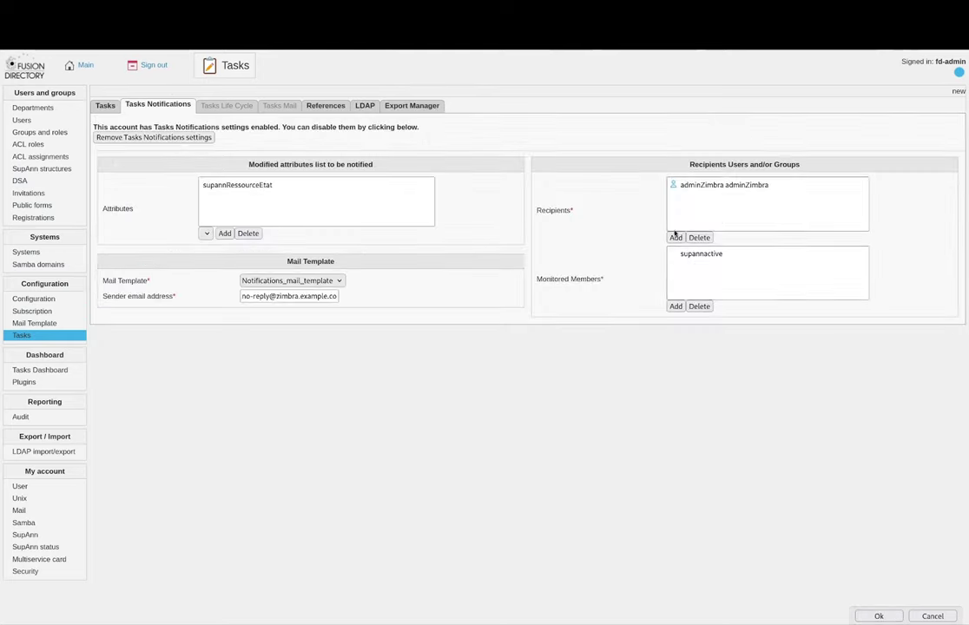
click(695, 255)
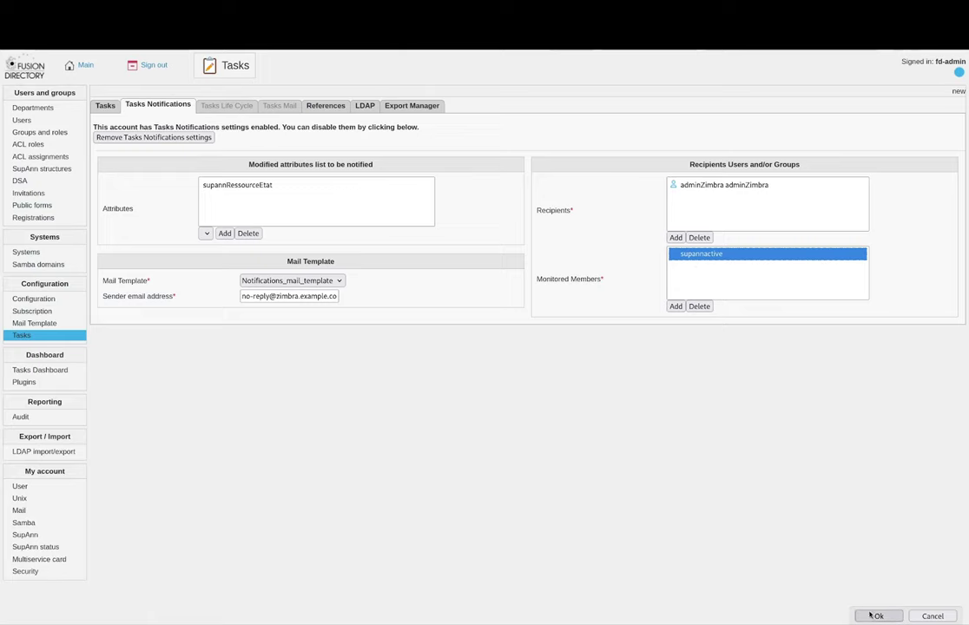
Review the general settings of Notifications_task_demo, save the task and check the Tasks Dashboard for its subtasks.
click(105, 106)
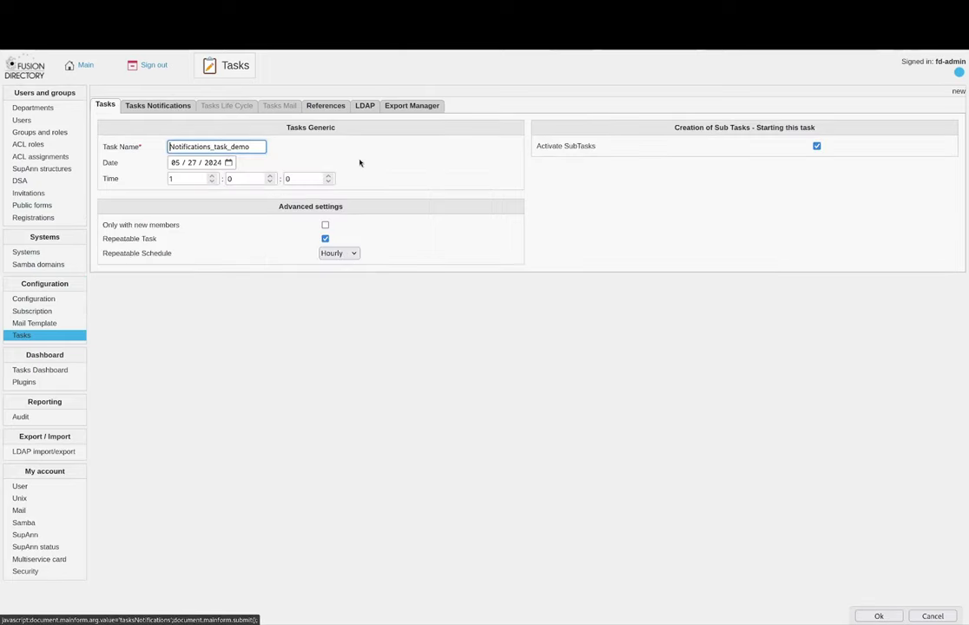
click(880, 616)
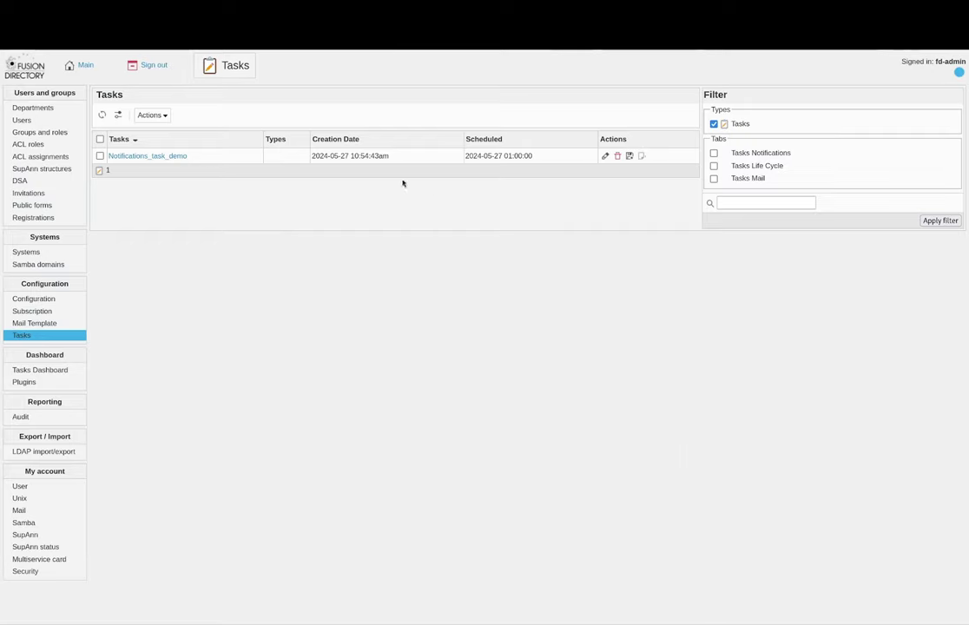
click(29, 372)
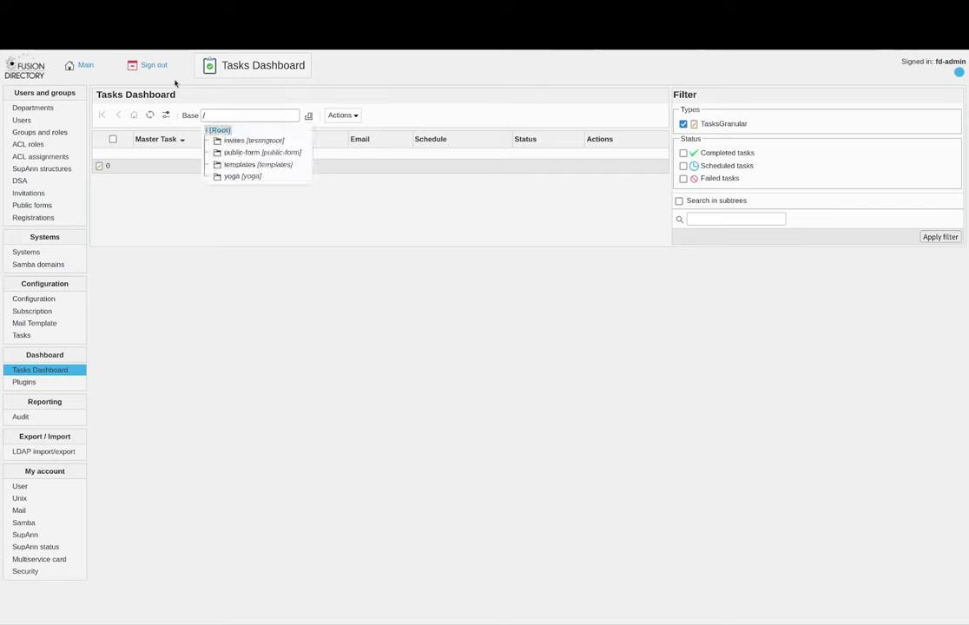
Start creating a new user from the test_user template.
click(21, 121)
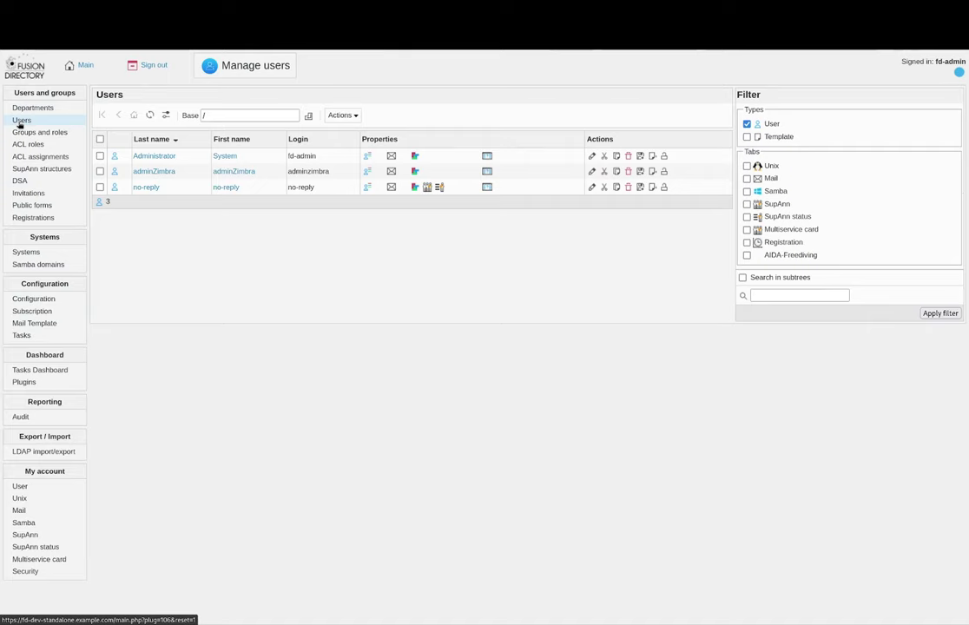
click(339, 116)
mouse_move(356, 130)
mouse_move(472, 132)
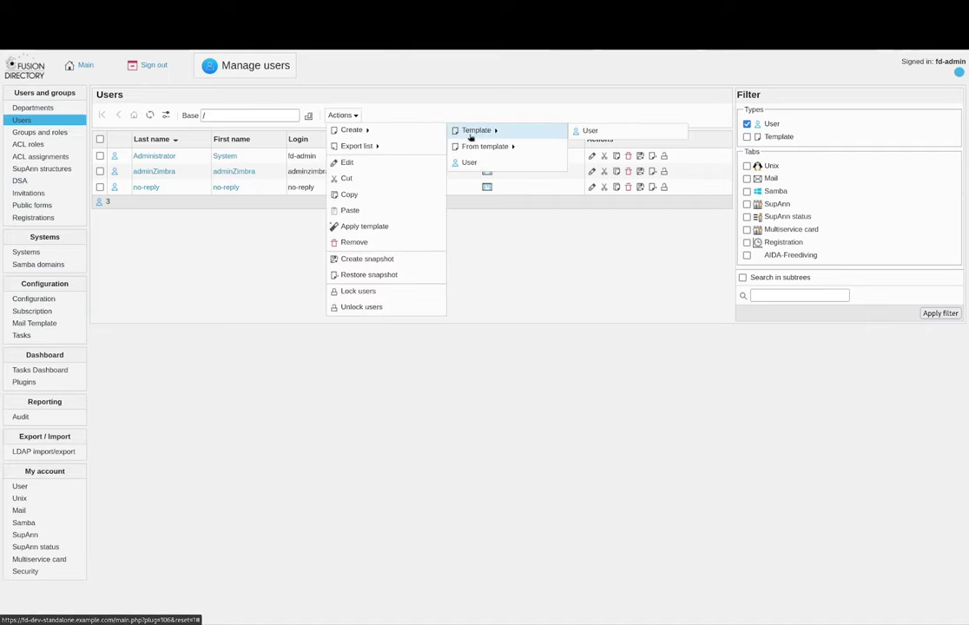
click(581, 146)
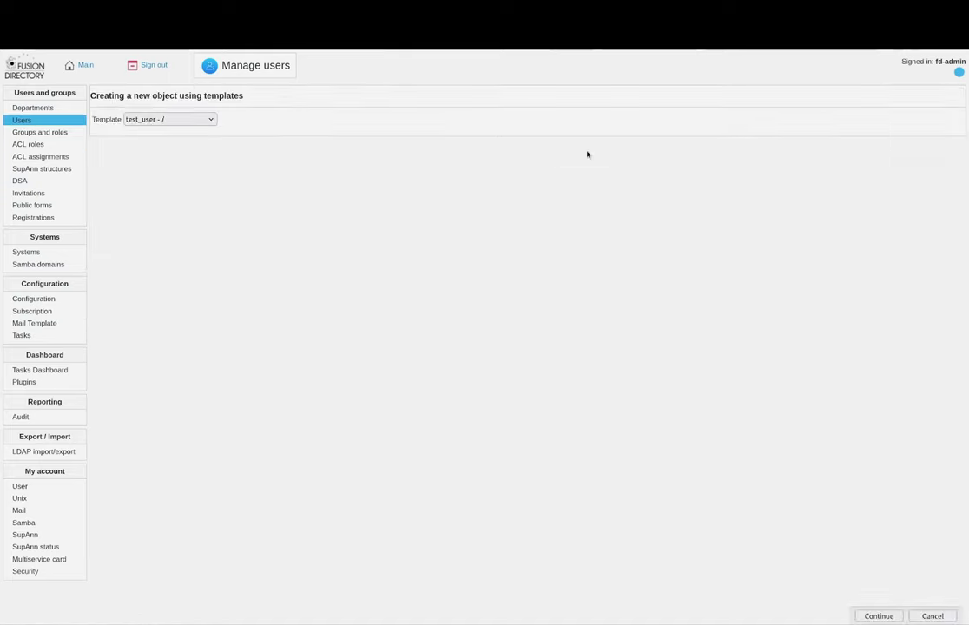
click(881, 616)
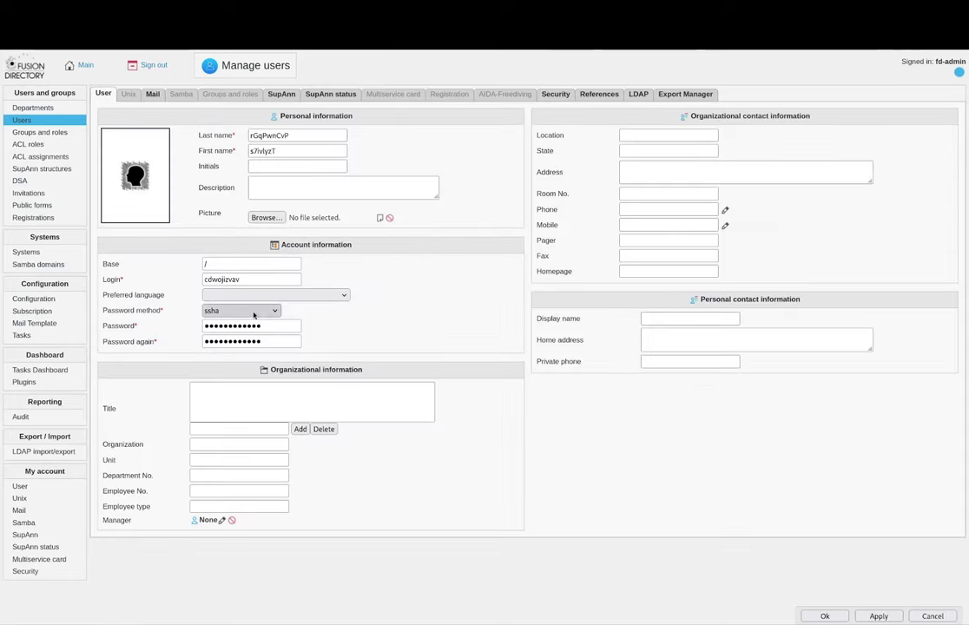
Set the new user's login to notifications_user, check the SupAnn status entry and save the user.
double_click(255, 279)
text(notifi)
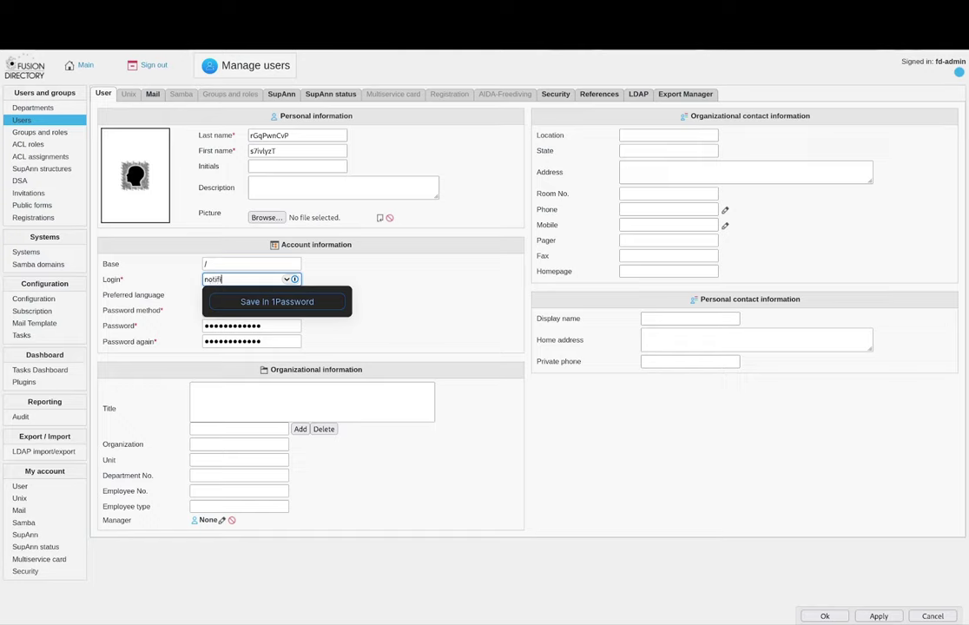
text(cations_user)
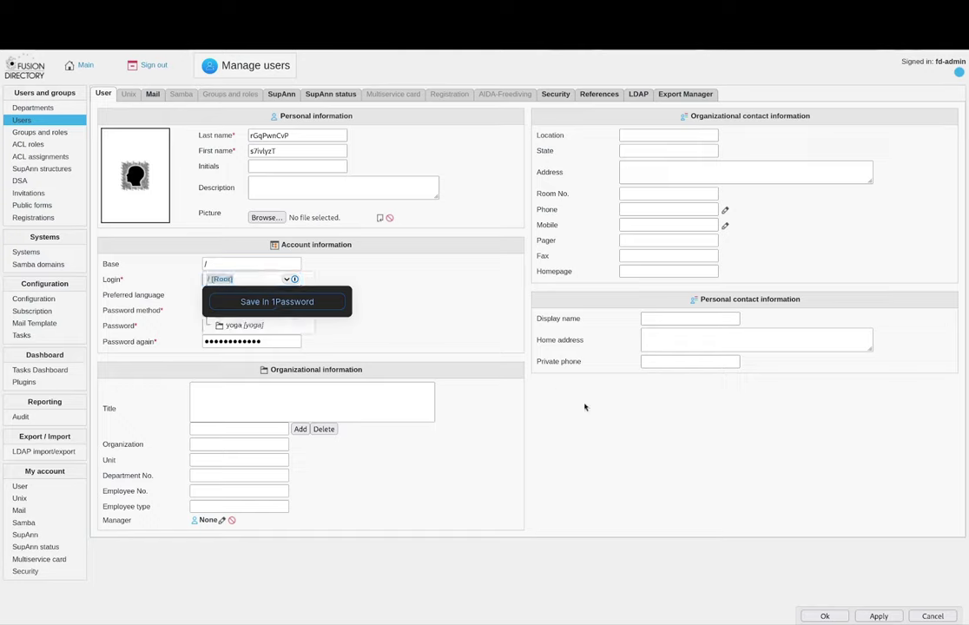
click(567, 374)
click(320, 96)
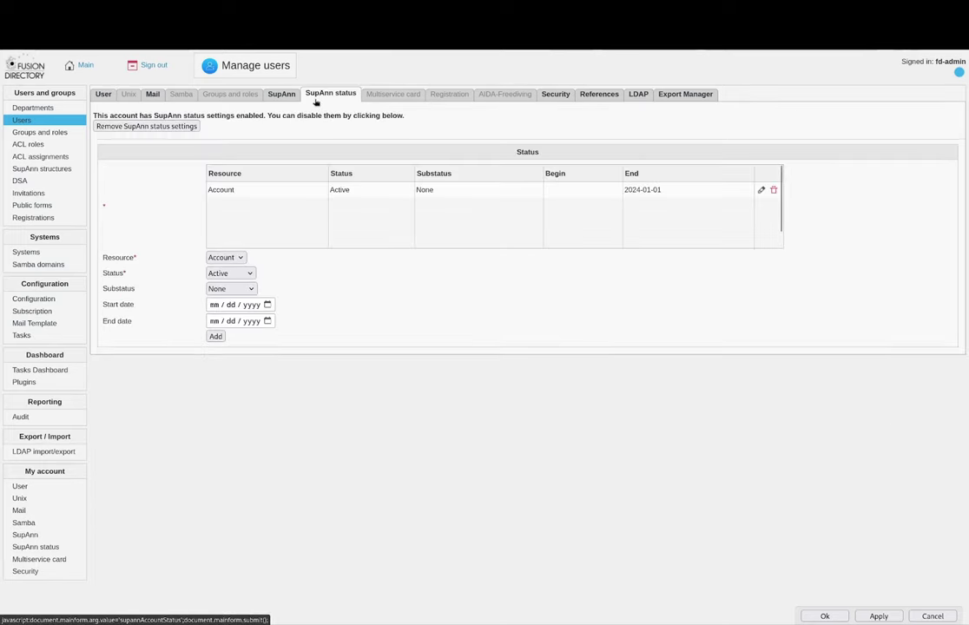
click(825, 616)
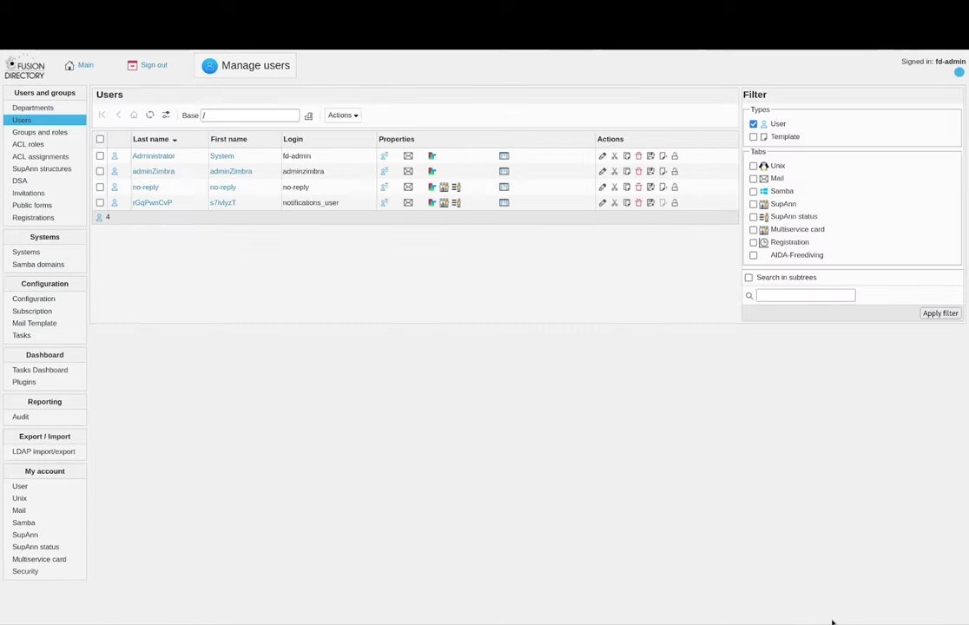
Reopen Notifications_task_demo, activate its subtasks again and save the task.
click(21, 335)
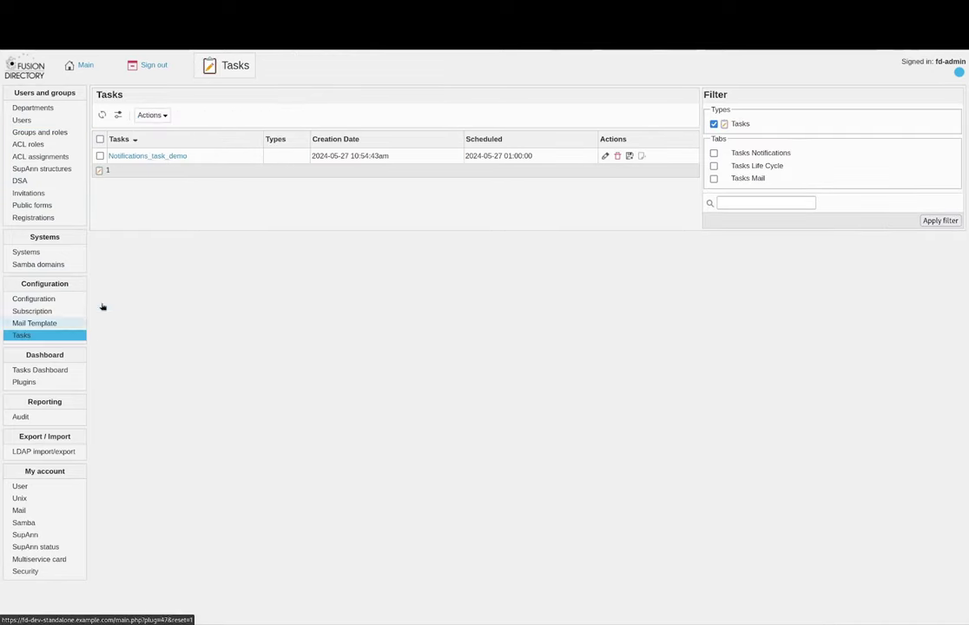
click(169, 156)
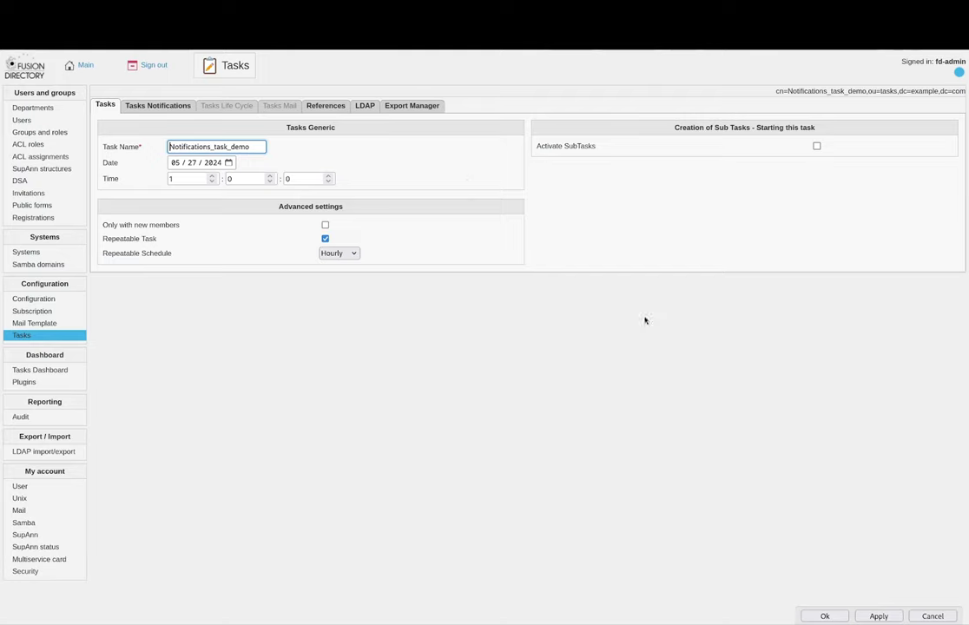
click(816, 147)
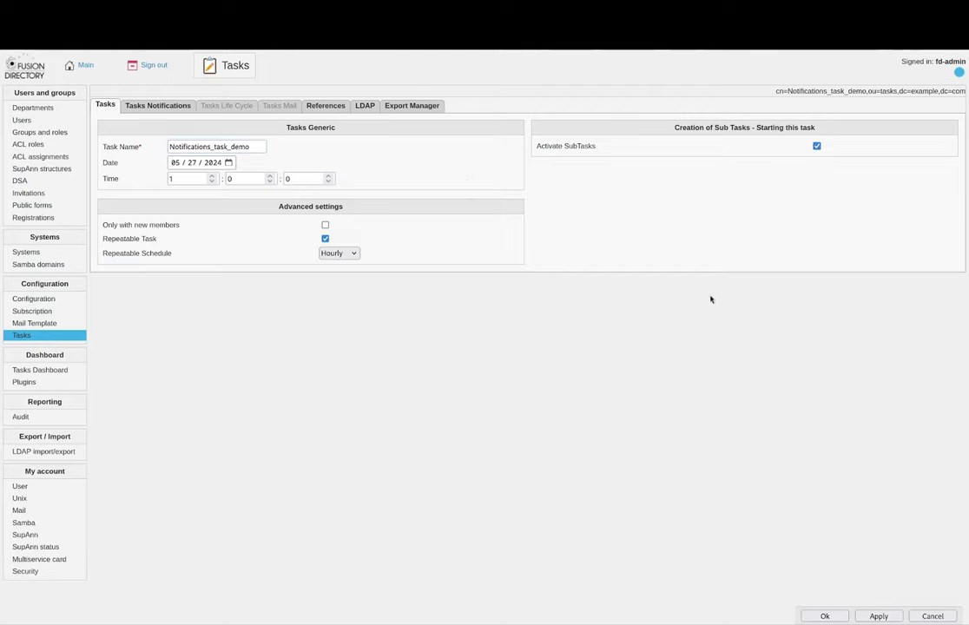
click(819, 616)
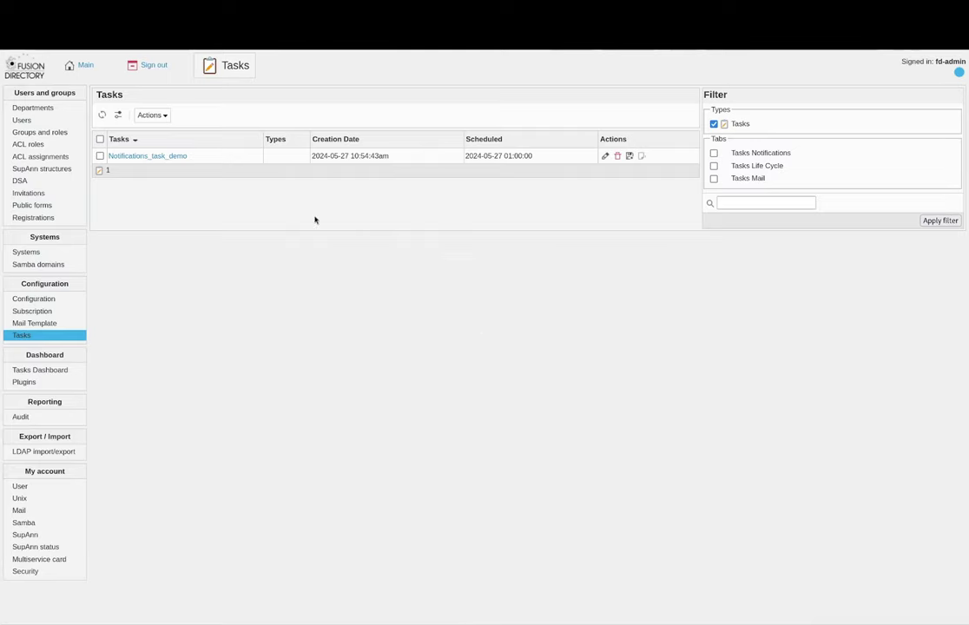
Check the status of the Notifications_task_demo subtask in the Tasks Dashboard.
click(35, 370)
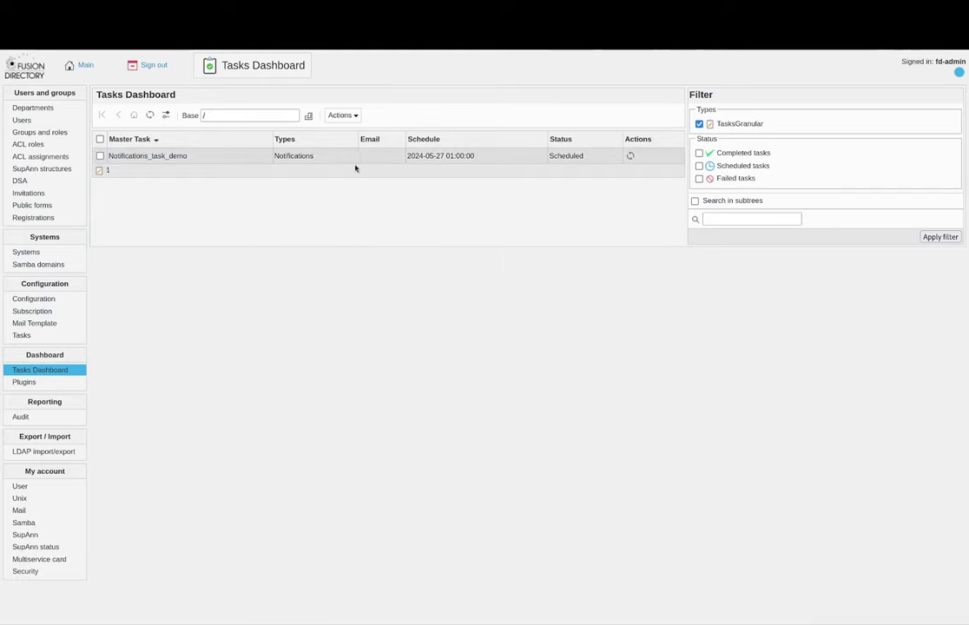
drag(548, 158, 600, 159)
click(541, 266)
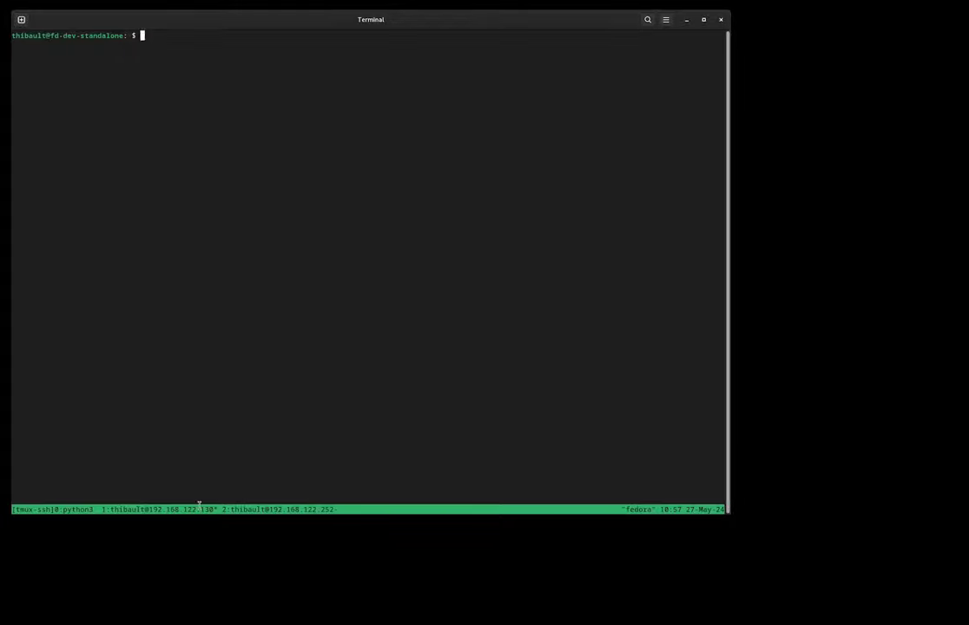
Switch to the terminal, run "sudo fusiondirectory-orchestrator-client -v -d -n" and check the mail status in its output.
text(sudo fusiondirectory-orchestrator-client -v -d -r)
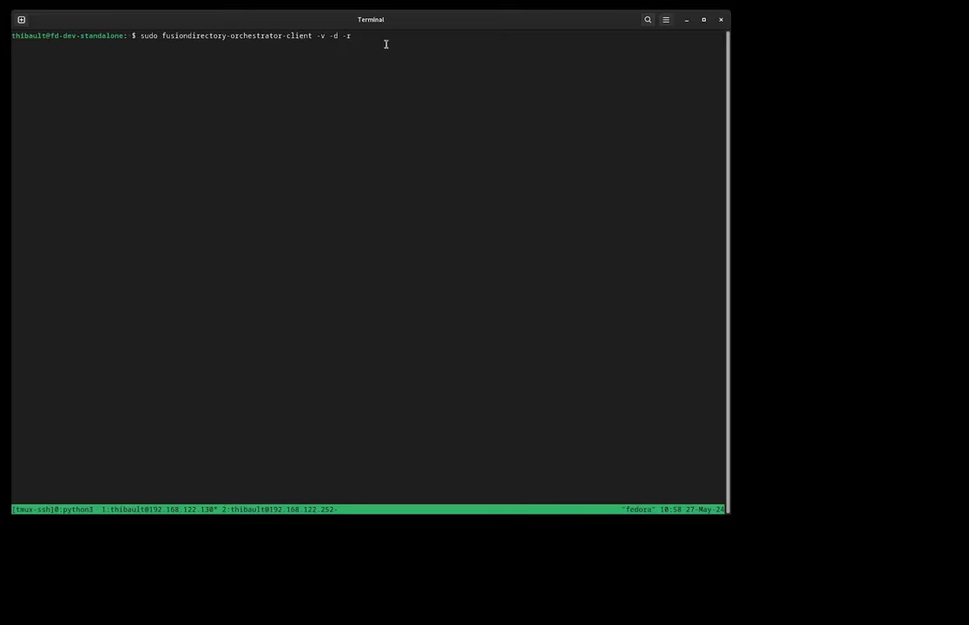
key(BackSpace)
text(n)
key(Return)
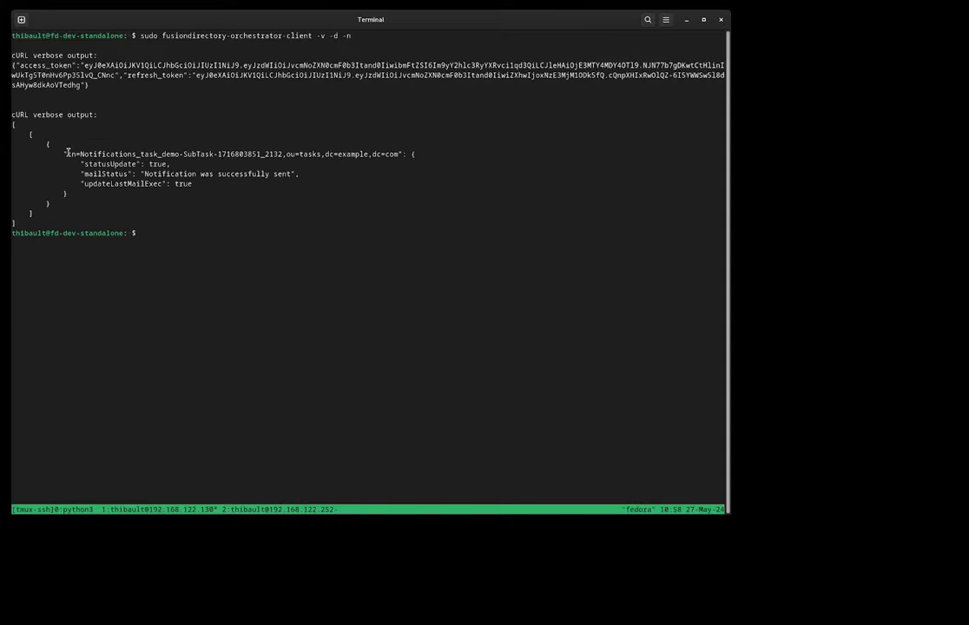
drag(113, 173, 292, 174)
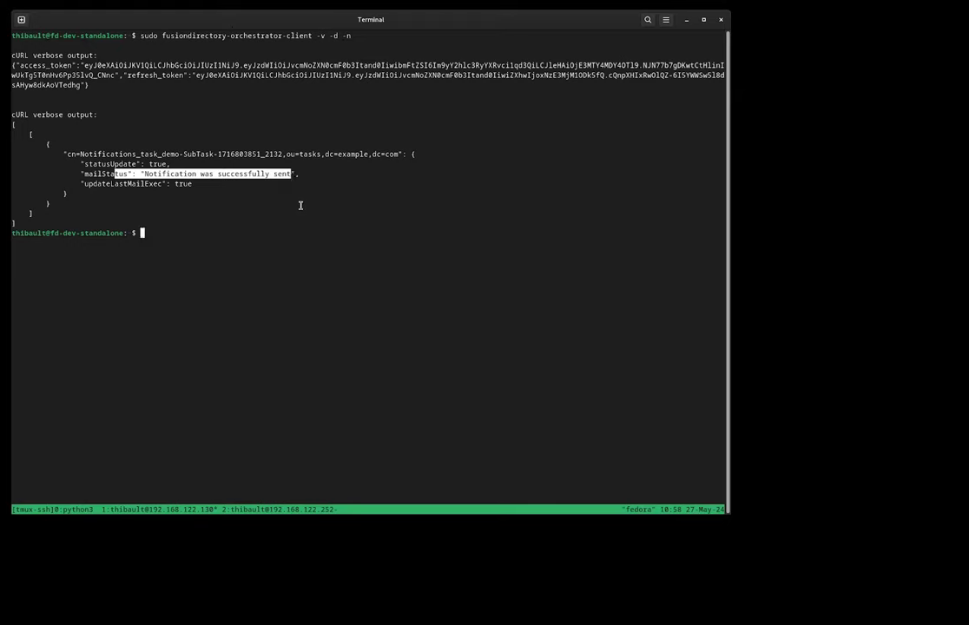
click(301, 205)
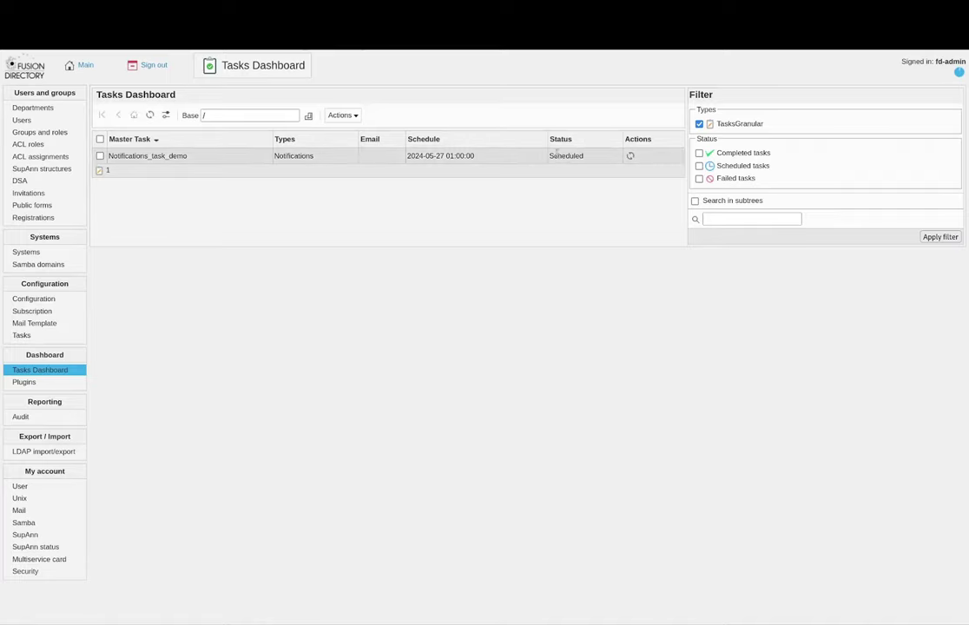
Return to the FusionDirectory Tasks Dashboard, refresh the task list and check the status of Notifications_task_demo.
drag(545, 155, 588, 159)
click(577, 218)
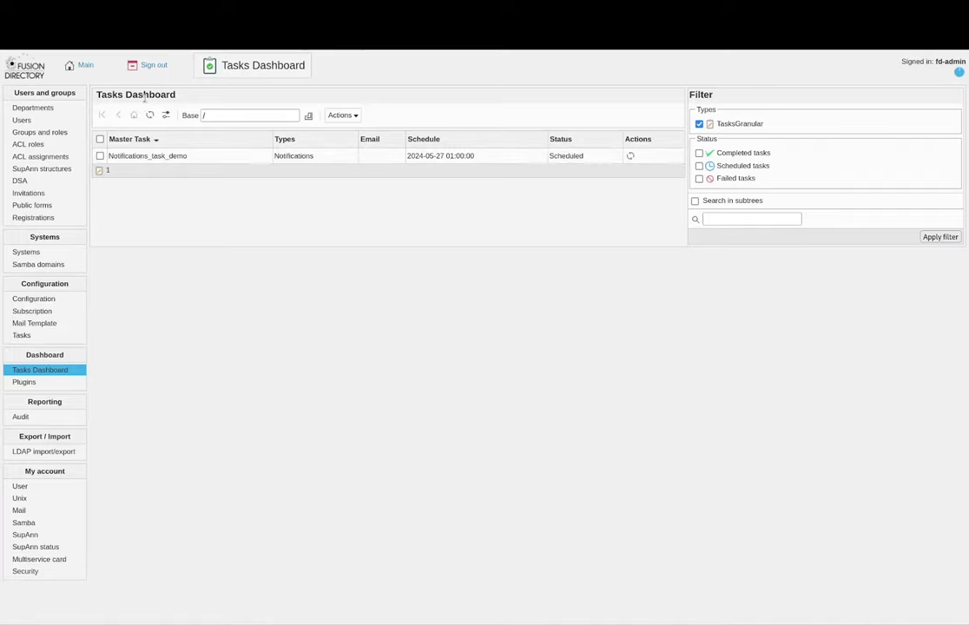
click(150, 116)
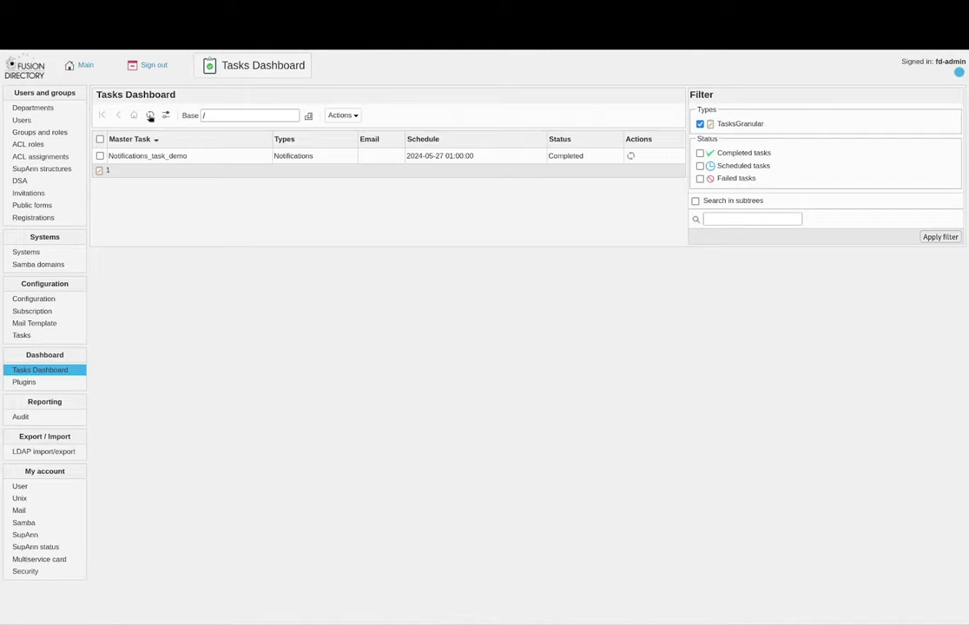
drag(545, 160, 605, 158)
click(577, 226)
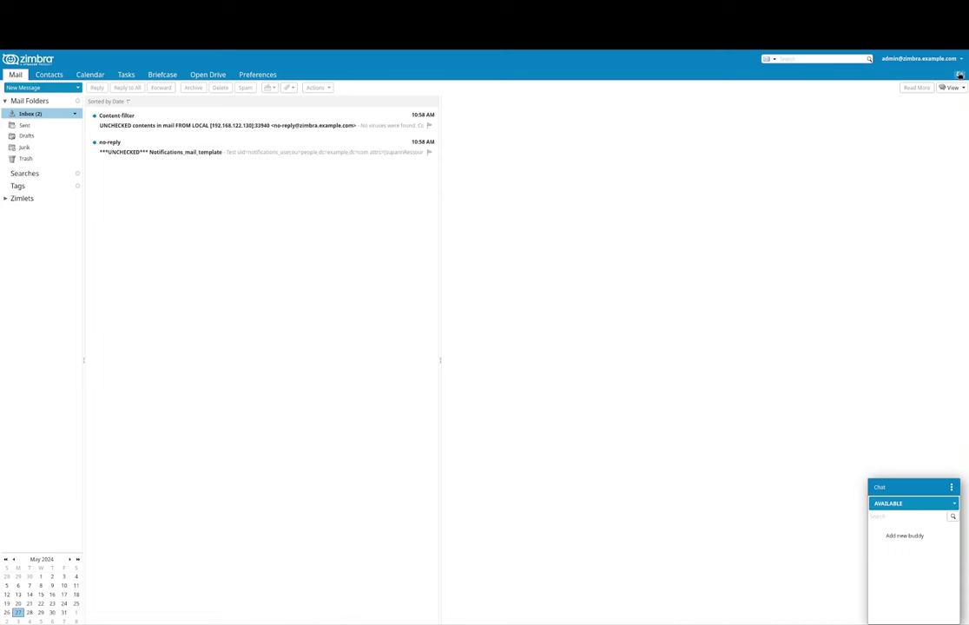
Switch to the Zimbra inbox, open the Notifications_mail_template message and check its body text and the user entry it reports.
click(202, 127)
click(159, 140)
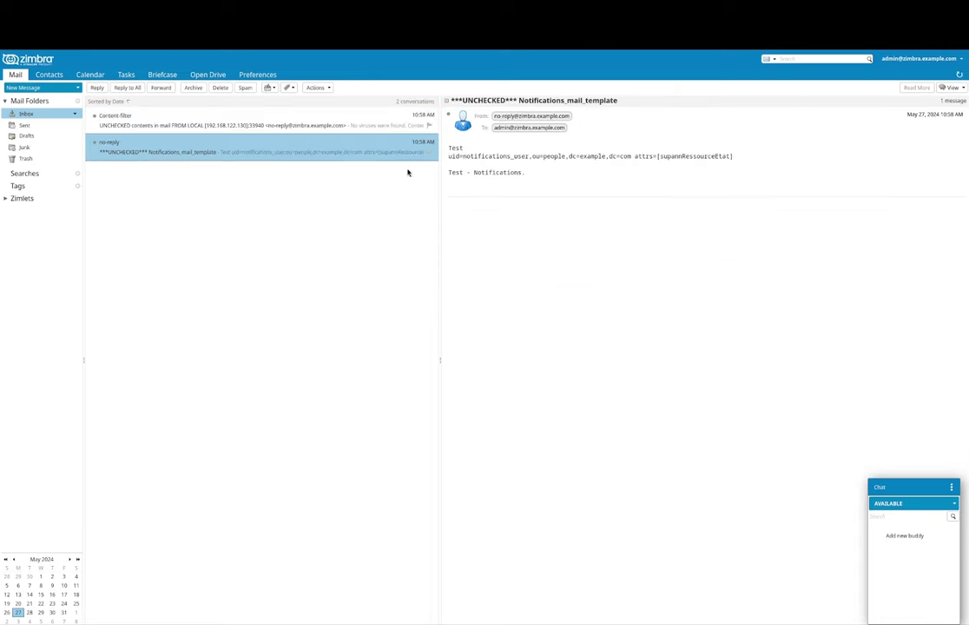
double_click(450, 150)
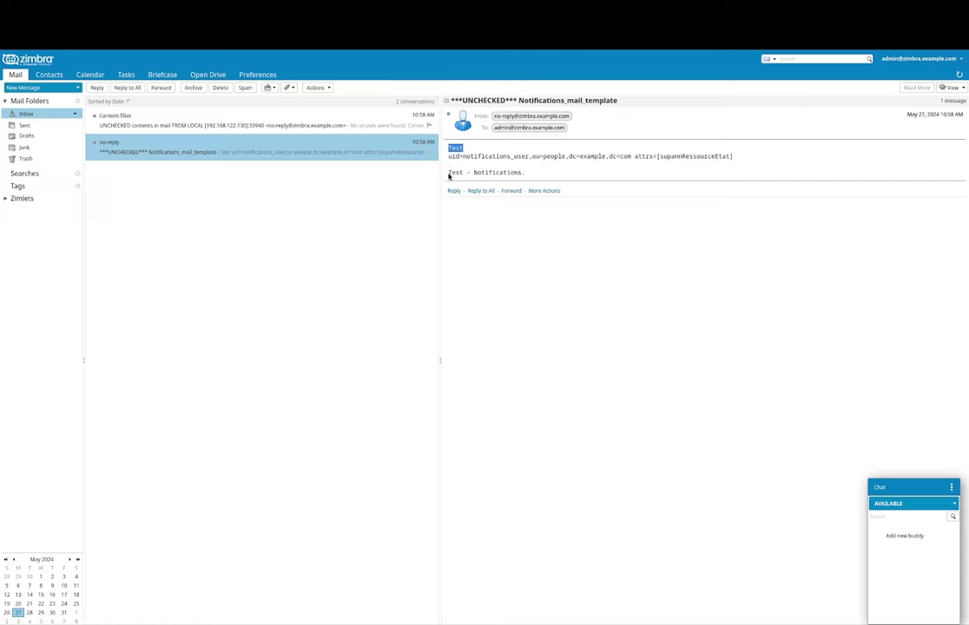
drag(449, 173, 526, 173)
click(450, 156)
drag(449, 156, 631, 159)
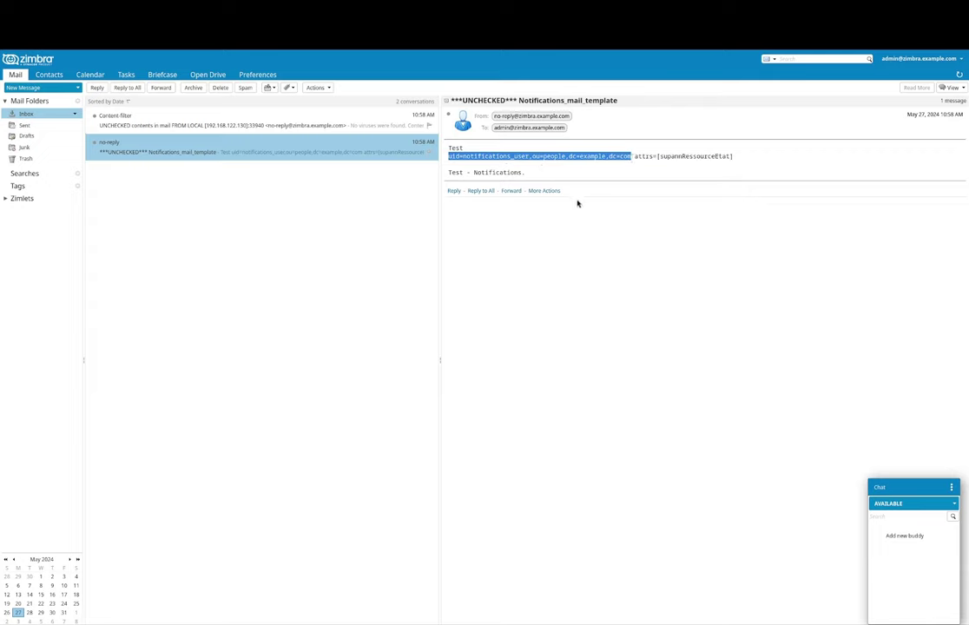
Examine the attribute listed after attrs in the notification message, then collapse and re-expand the message.
click(667, 156)
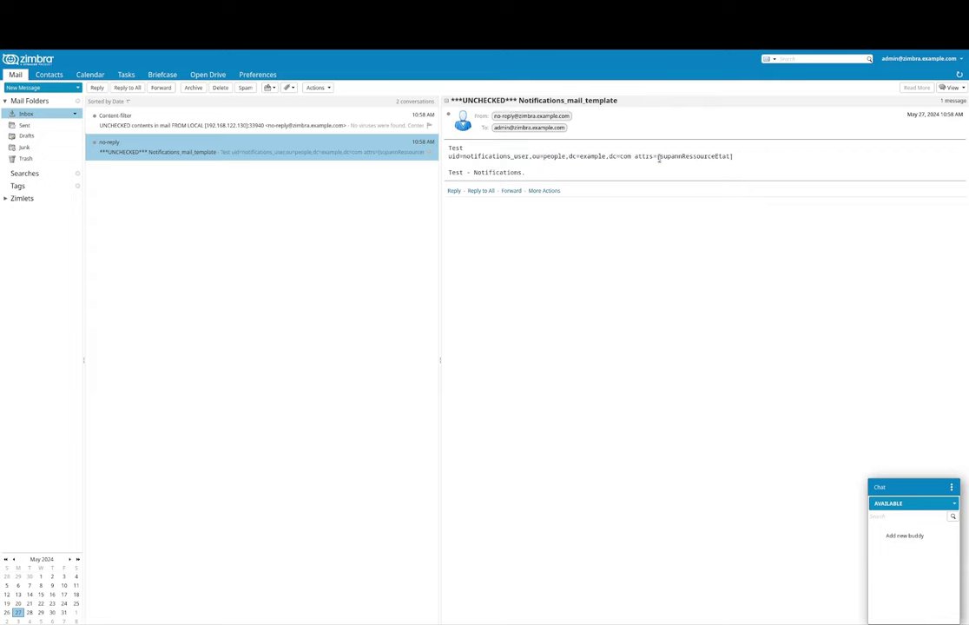
drag(659, 156, 729, 156)
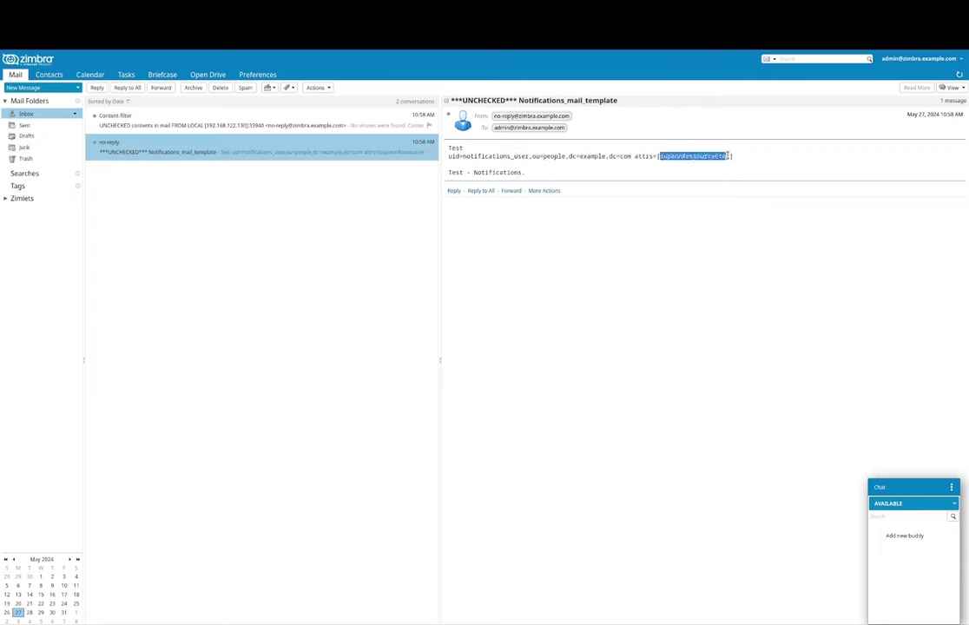
click(686, 206)
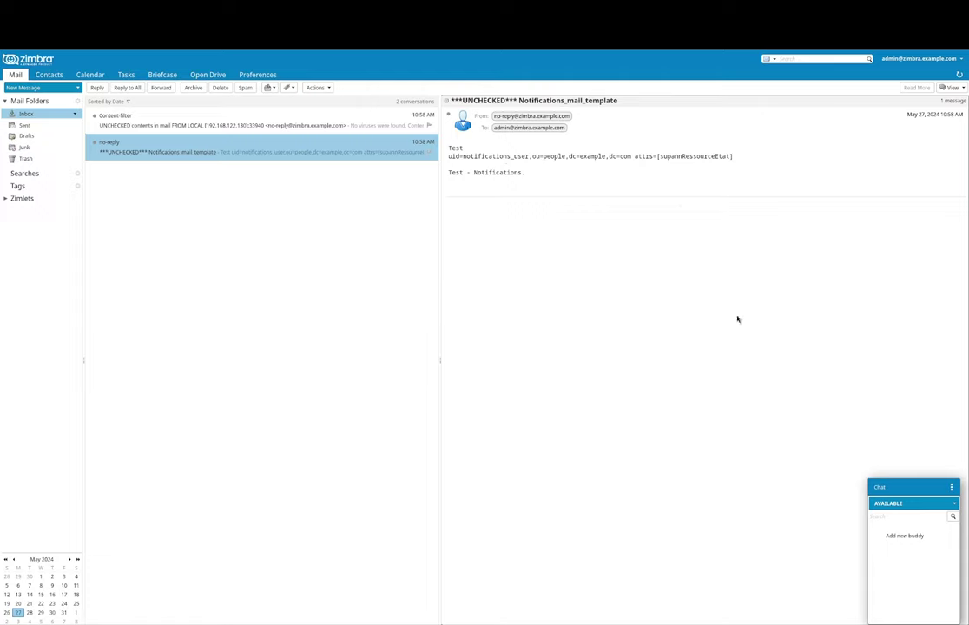
drag(665, 157, 729, 159)
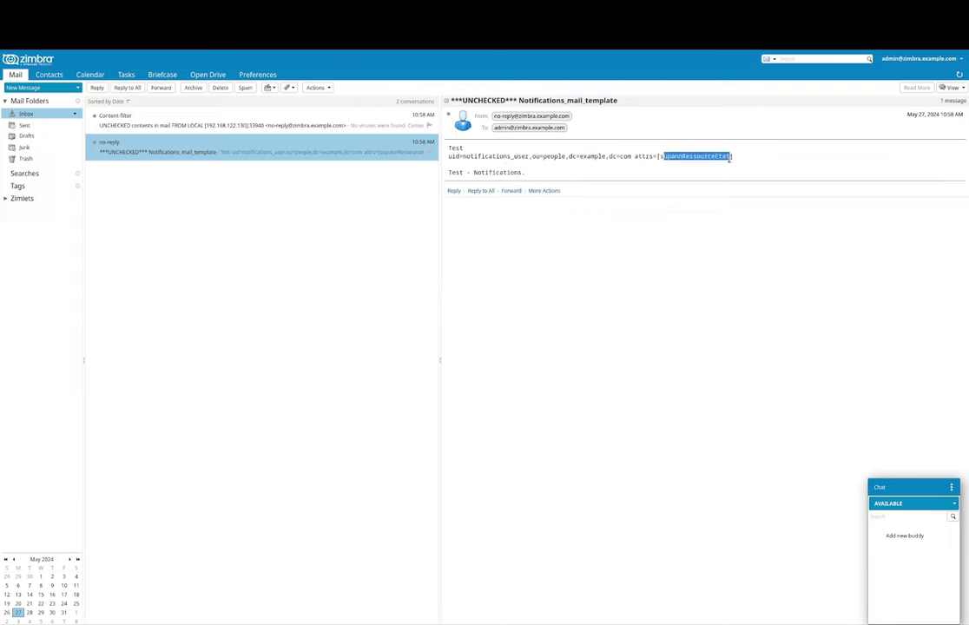
click(676, 122)
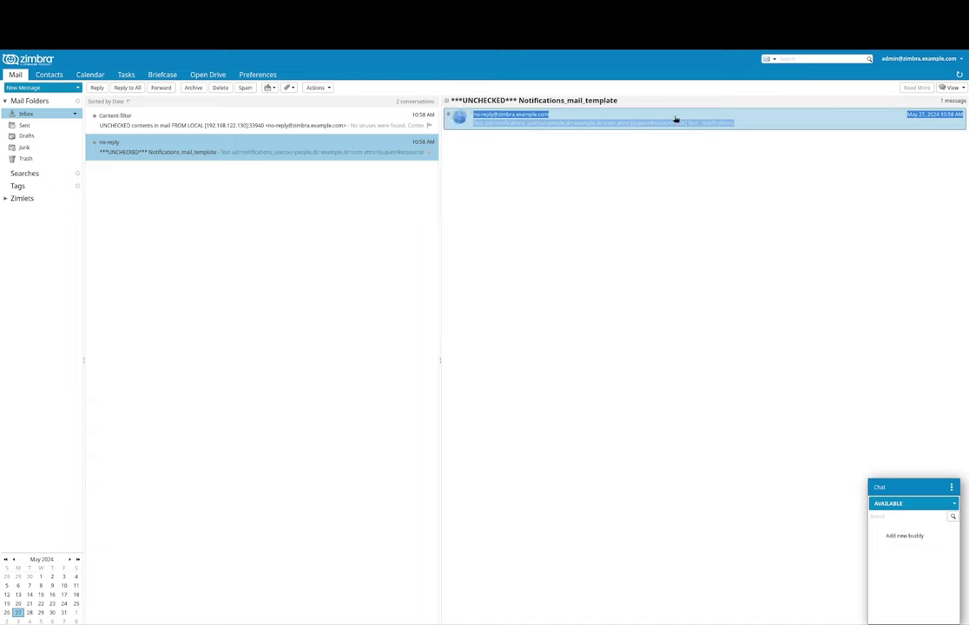
click(676, 119)
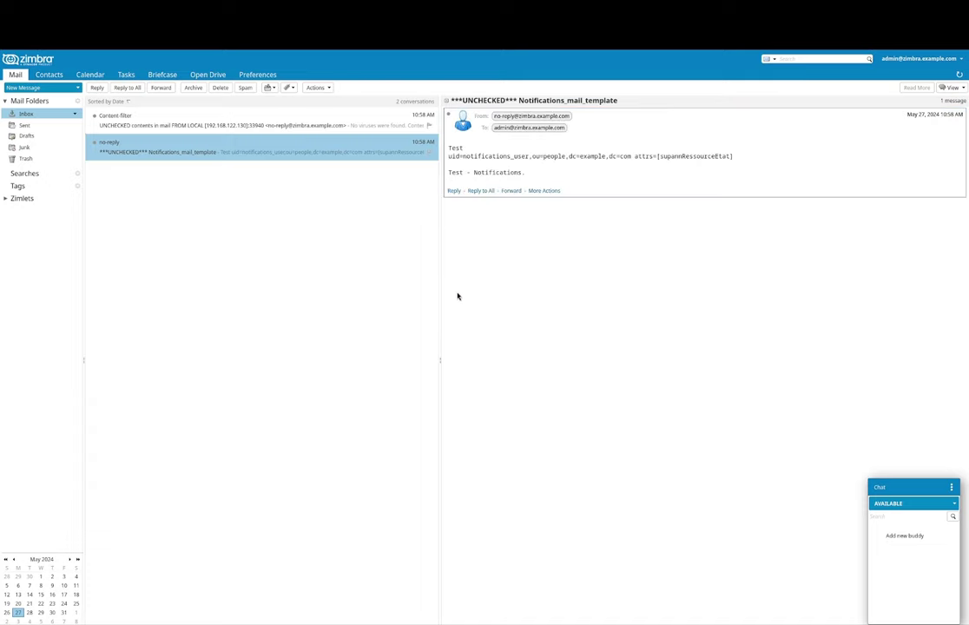